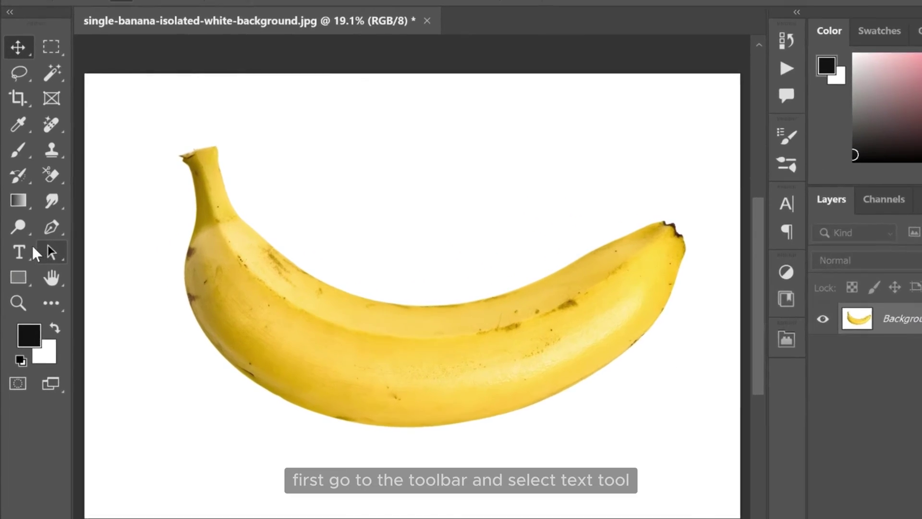
Type BANANA above the banana in black 300 pt Bebas Neue with the Horizontal Type Tool.
left_click(17, 249)
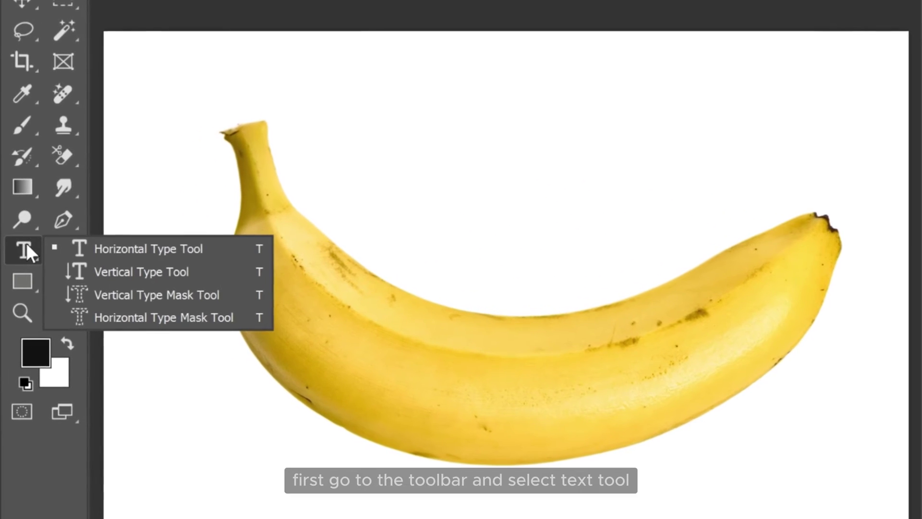
left_click(125, 250)
left_click(253, 56)
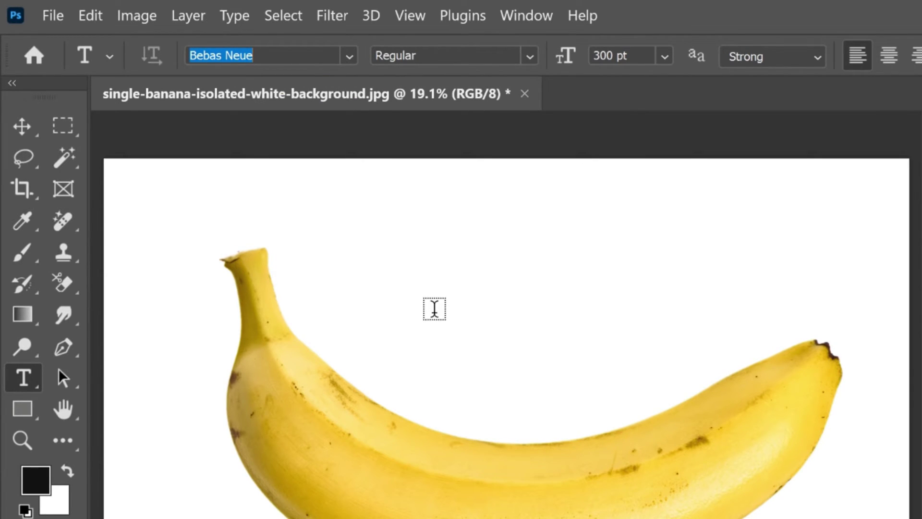
left_click(435, 314)
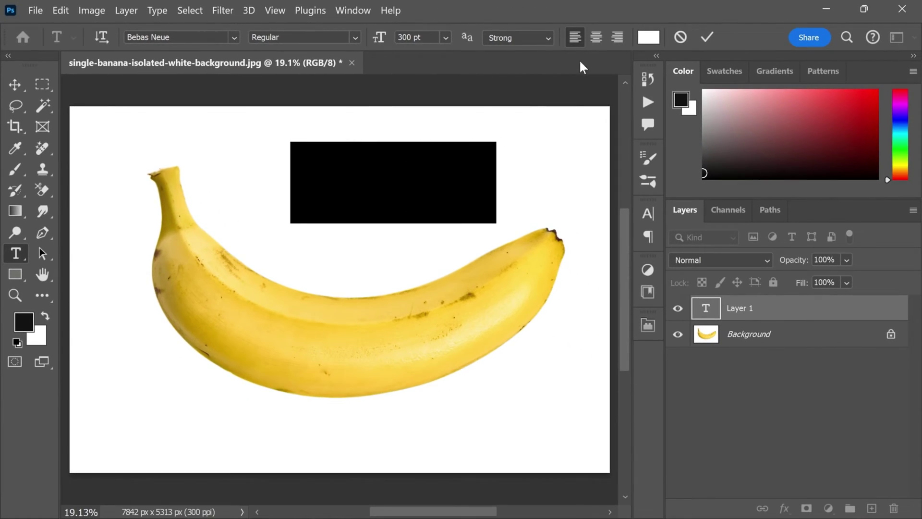
left_click(644, 37)
left_click(544, 221)
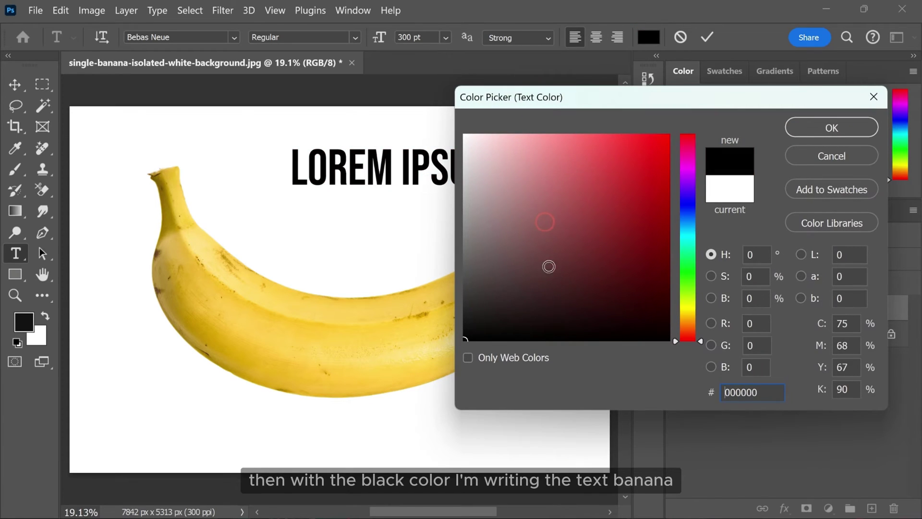
left_click(803, 128)
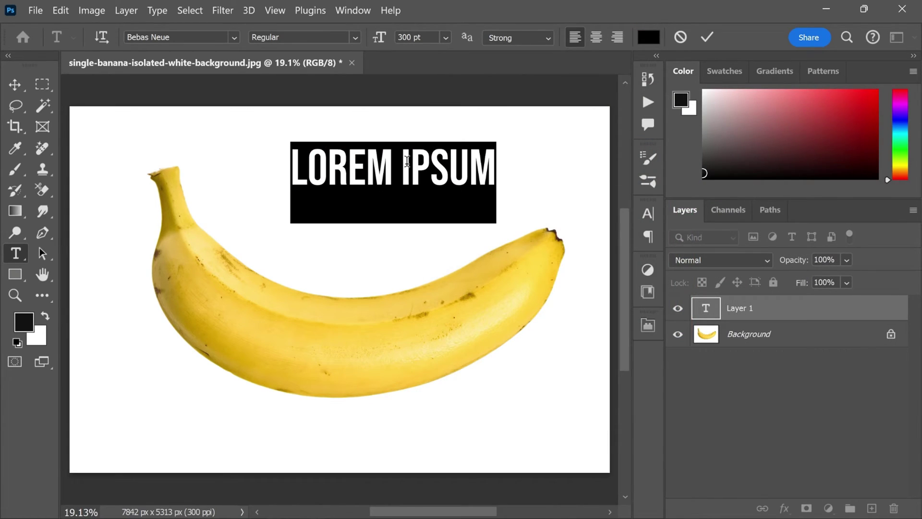
type("BANANA")
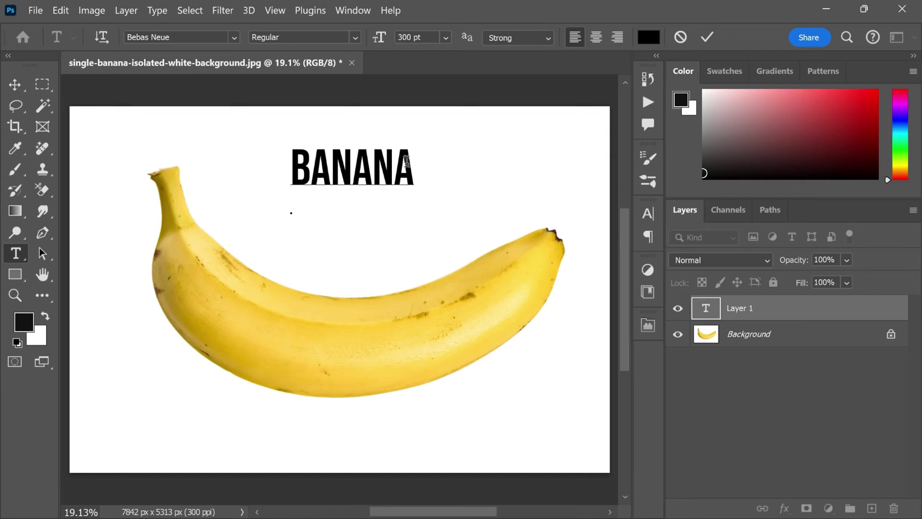
Commit the BANANA text and rasterize the type layer.
left_click(706, 37)
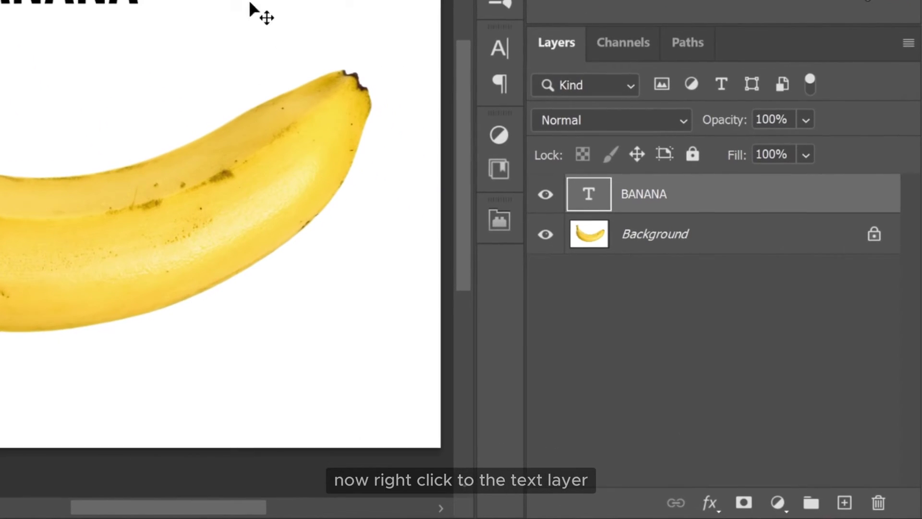
right_click(717, 200)
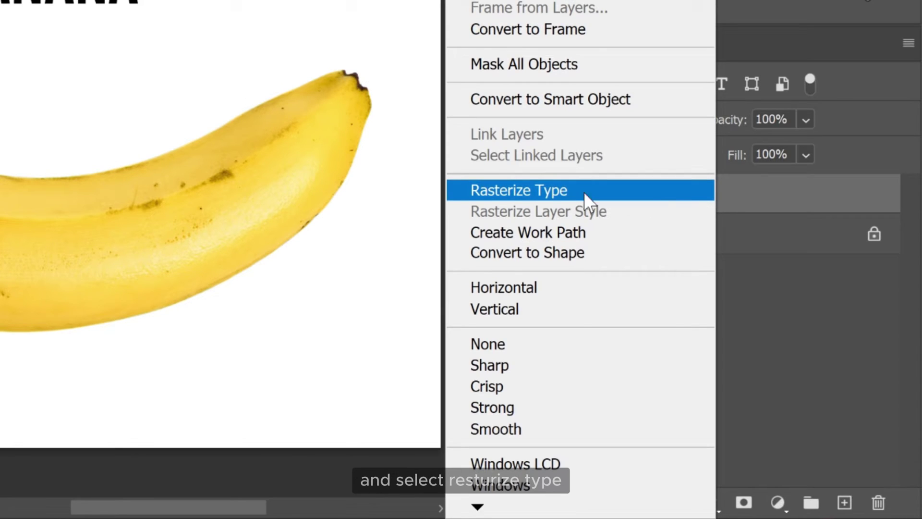
left_click(529, 191)
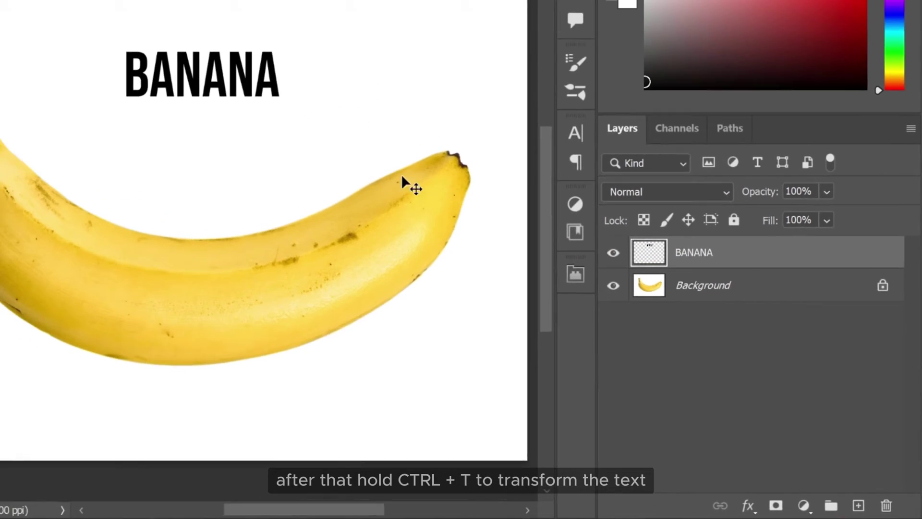
Scale the BANANA layer to about 215% and centre it across the banana.
key("ctrl+t")
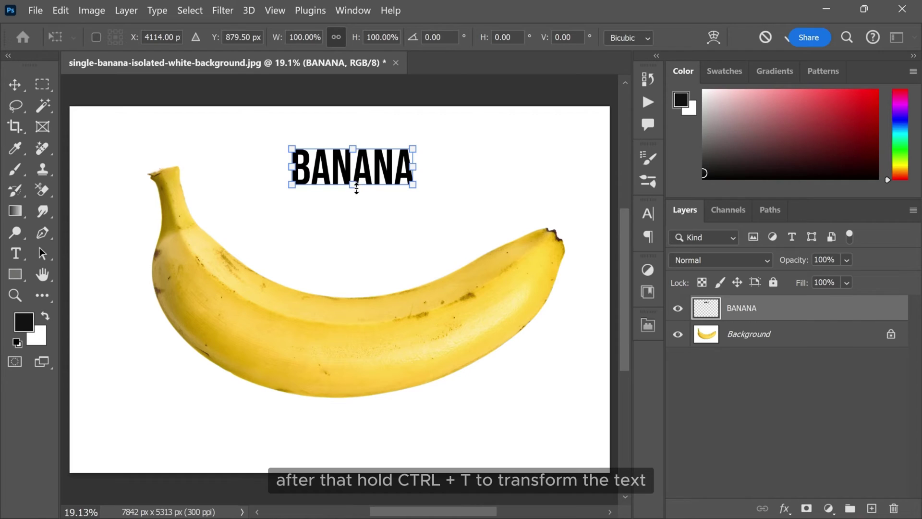
left_click_drag(356, 187, 359, 209)
left_click_drag(355, 160, 345, 323)
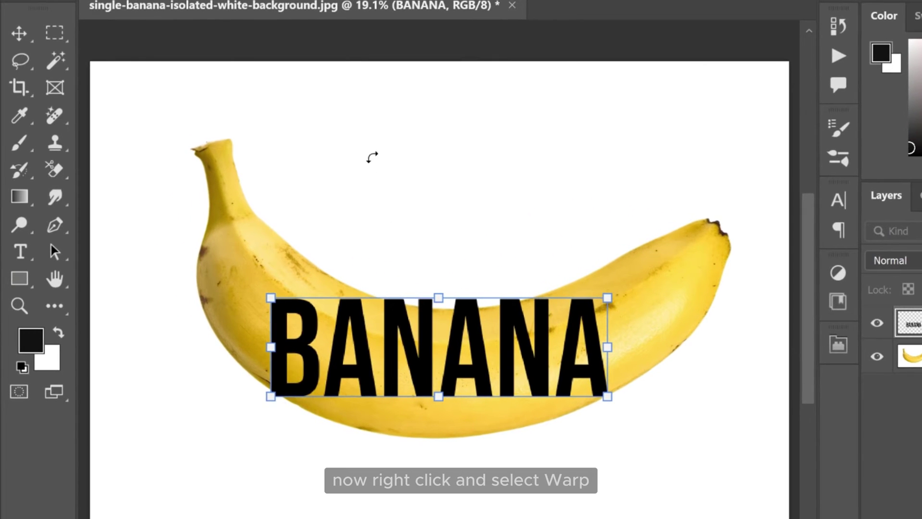
Warp BANANA with the Arc preset at about −40% bend and move it up onto the banana.
right_click(286, 160)
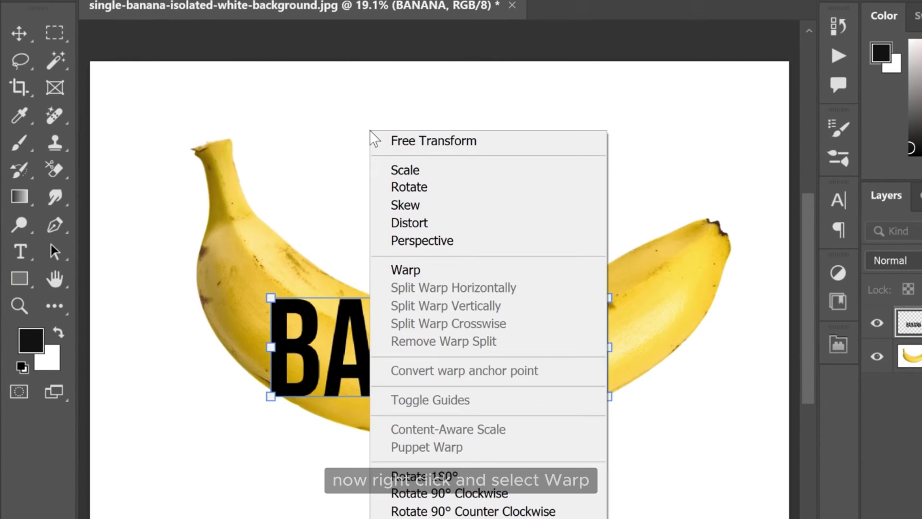
left_click(428, 273)
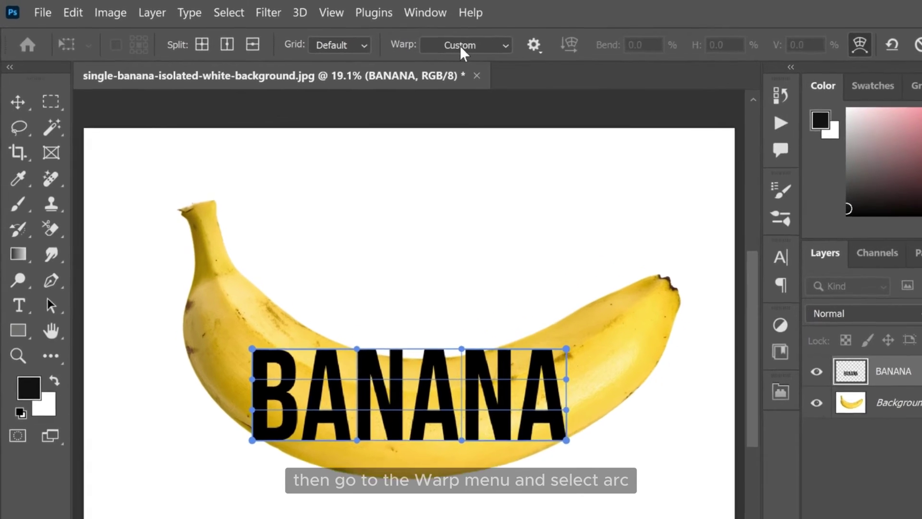
left_click(459, 46)
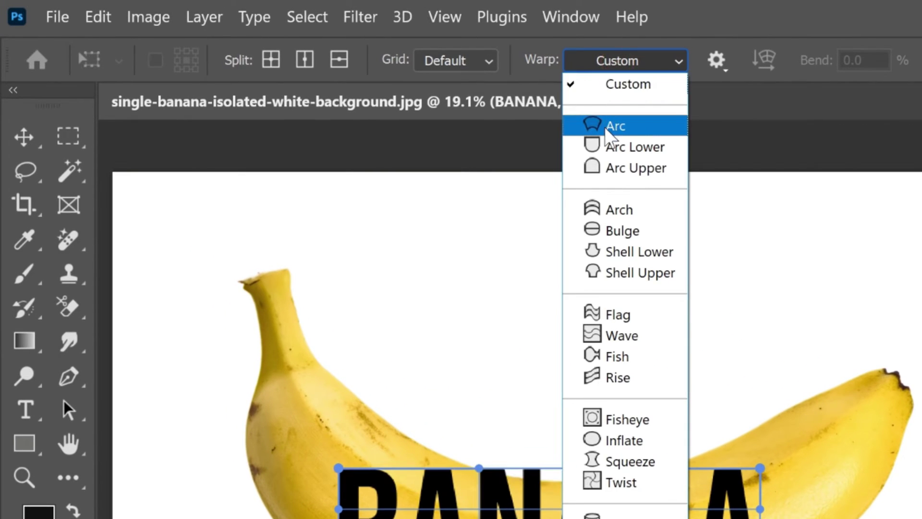
left_click(594, 127)
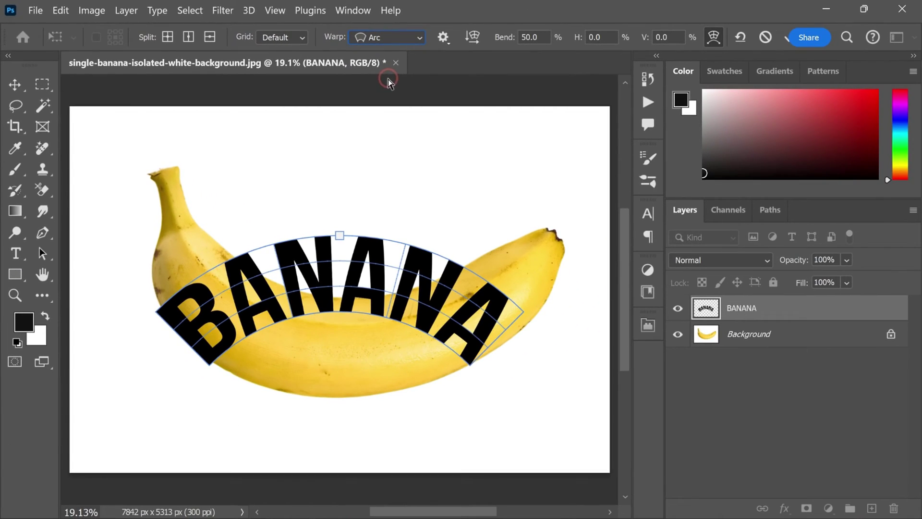
left_click_drag(339, 237, 340, 335)
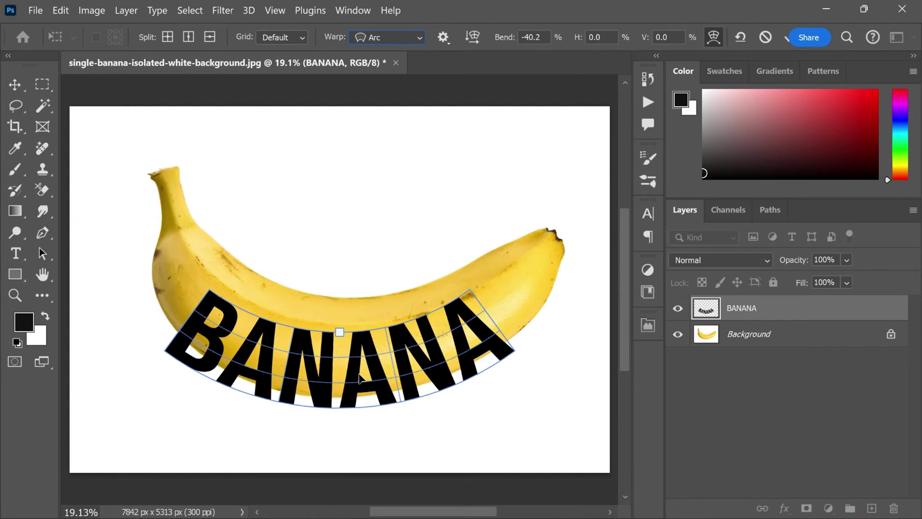
left_click_drag(361, 379, 370, 355)
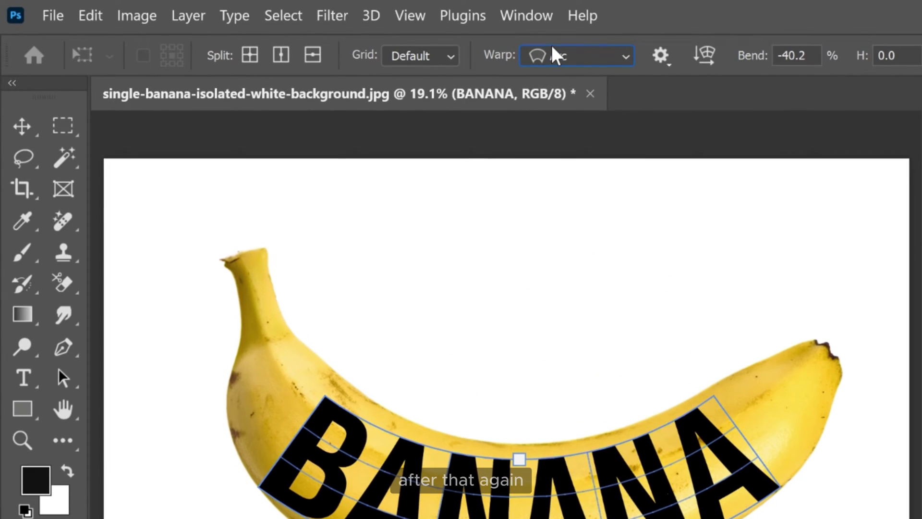
Switch the warp to Custom, drag its points to hug the banana's curve, and commit it.
left_click(370, 35)
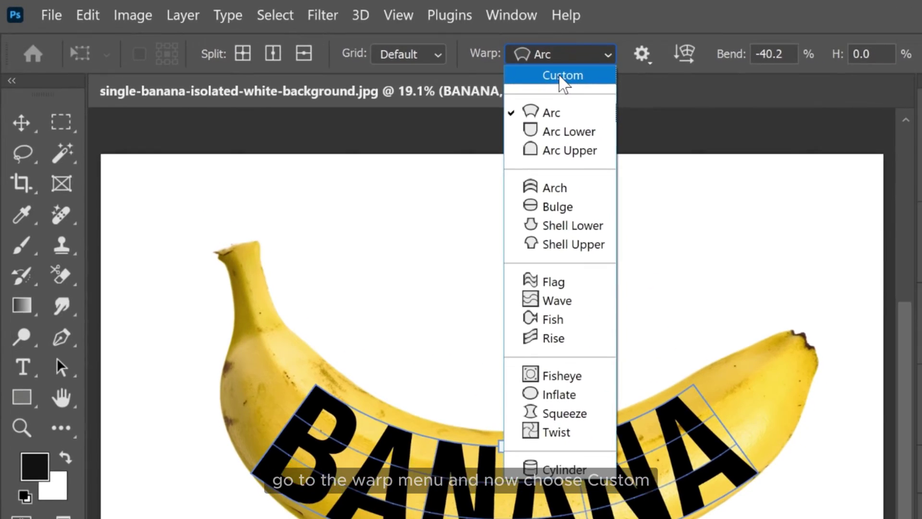
left_click(559, 77)
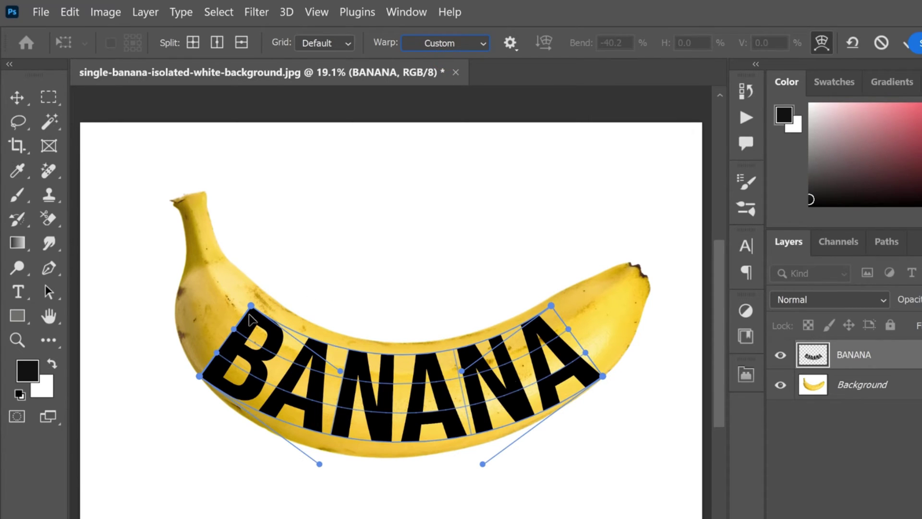
left_click_drag(251, 306, 261, 289)
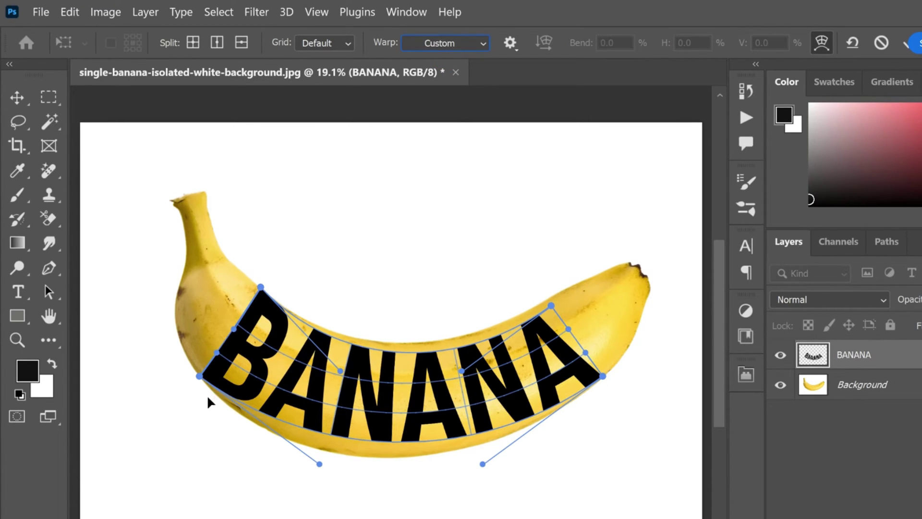
left_click_drag(199, 377, 193, 369)
left_click_drag(260, 287, 263, 290)
left_click_drag(318, 463, 301, 500)
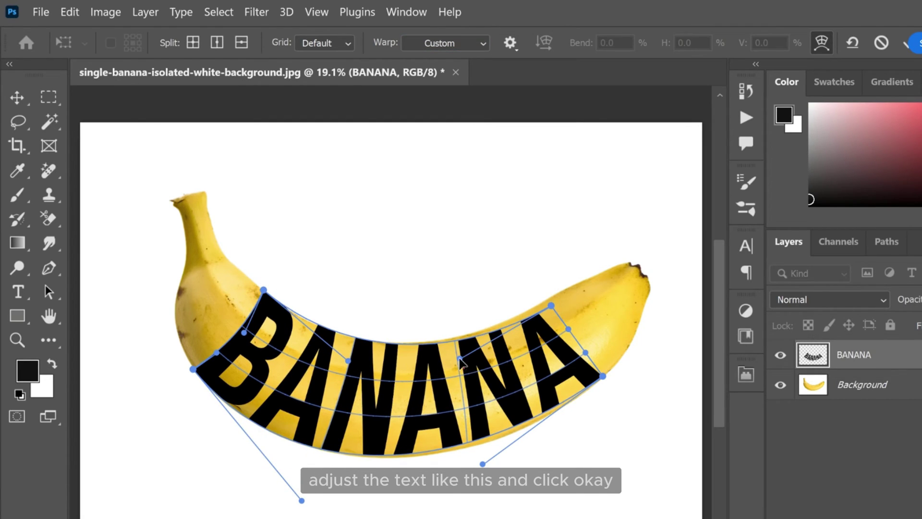
left_click_drag(551, 305, 557, 292)
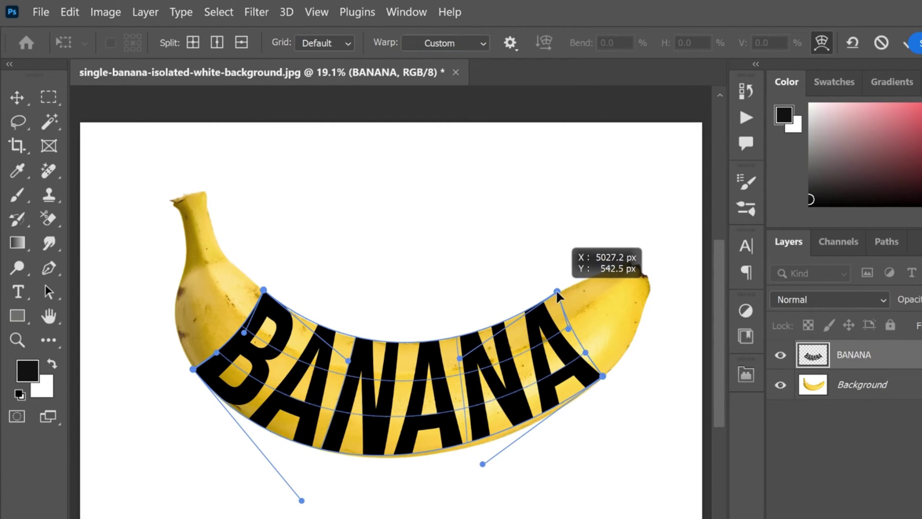
left_click_drag(483, 463, 488, 469)
left_click_drag(603, 376, 603, 379)
left_click_drag(488, 469, 490, 468)
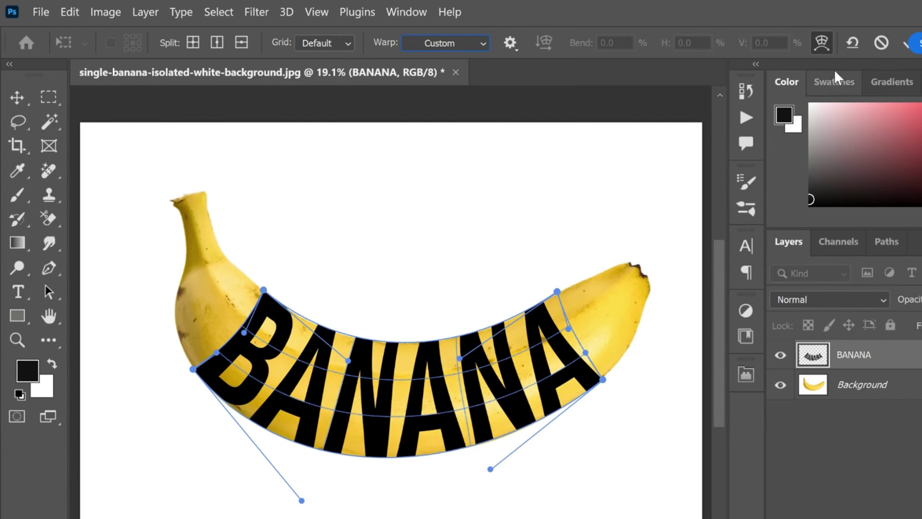
left_click(906, 46)
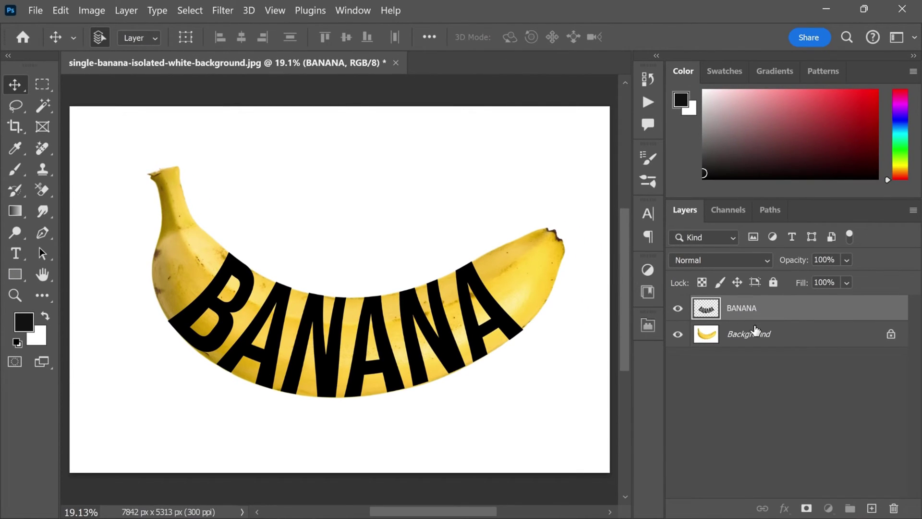
Select the banana on its photo layer using automatic subject selection.
left_click(755, 333)
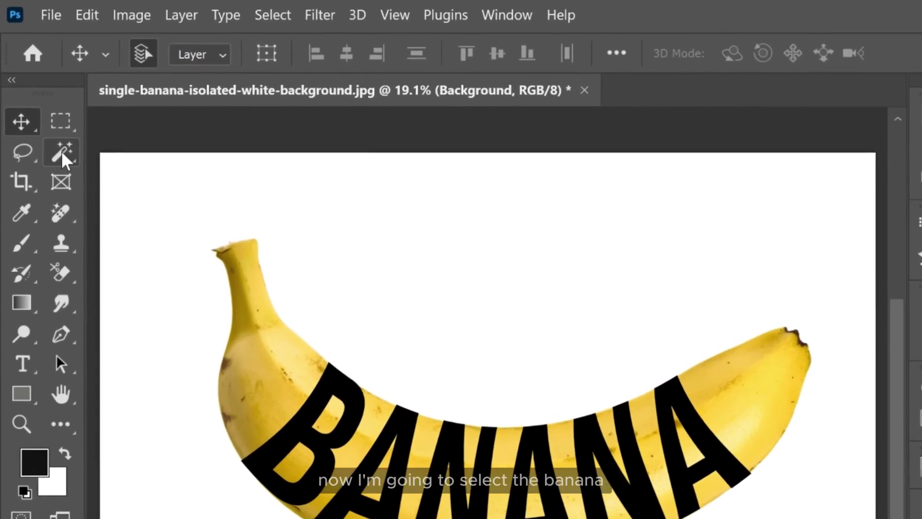
left_click(42, 105)
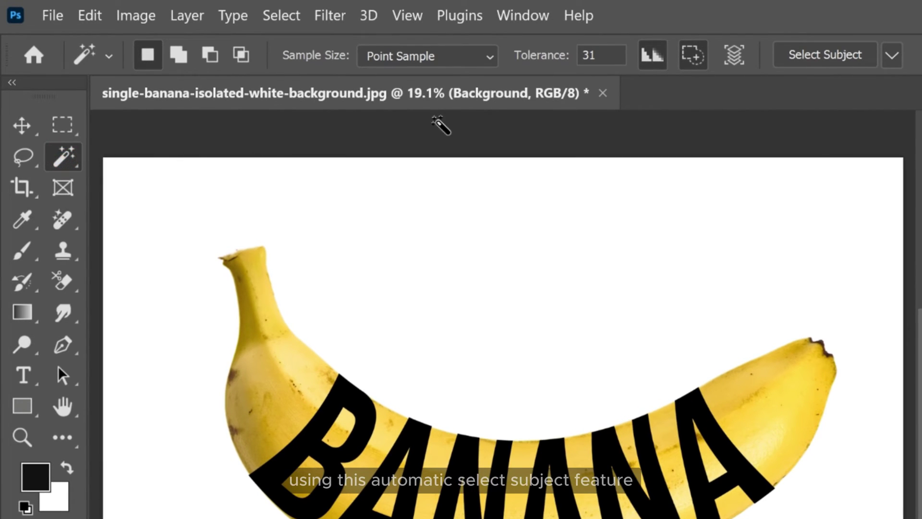
left_click(811, 57)
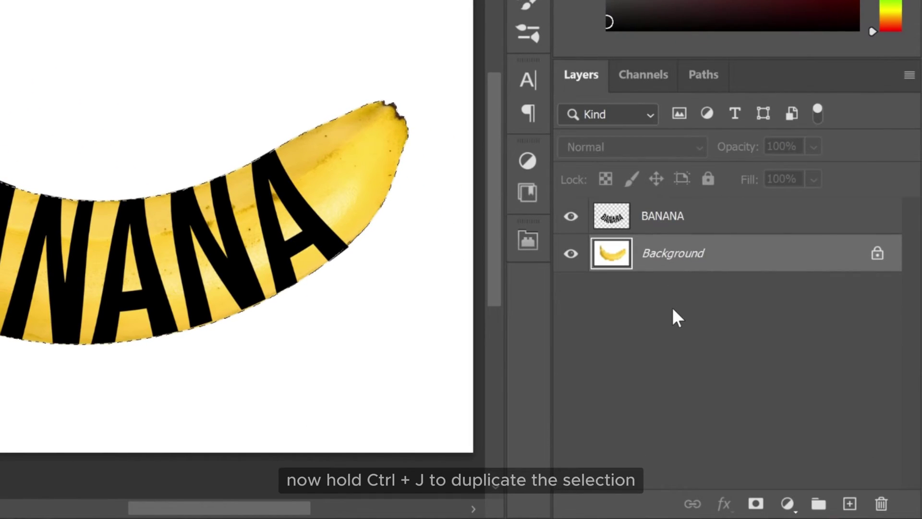
Copy the banana selection to a new layer named 'main subject'.
key("ctrl+j")
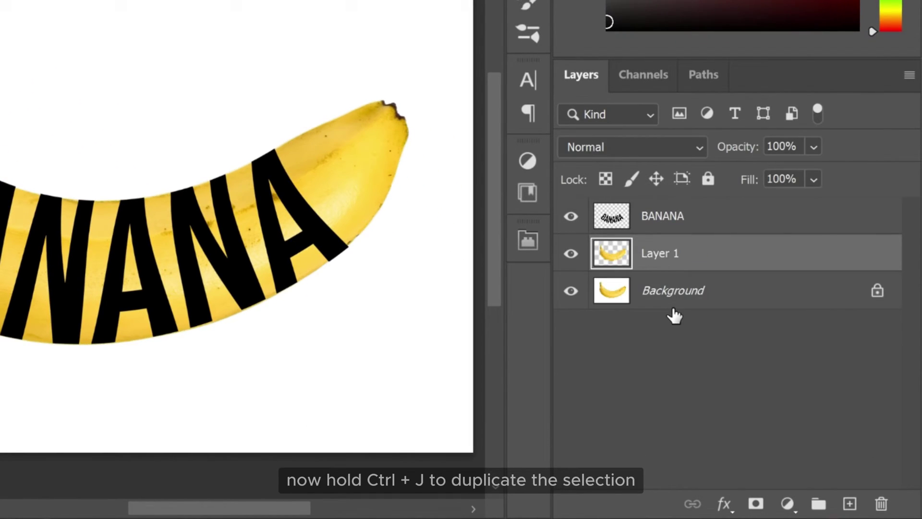
type("m")
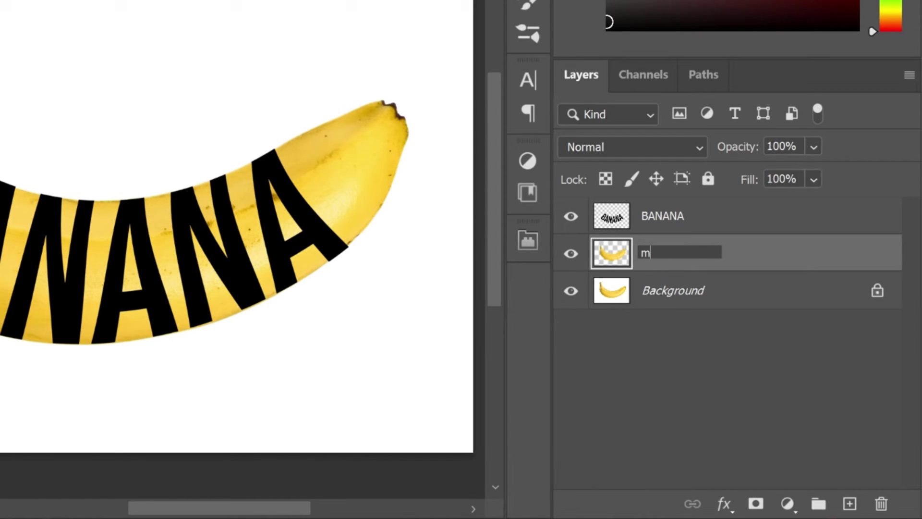
type("ain subje")
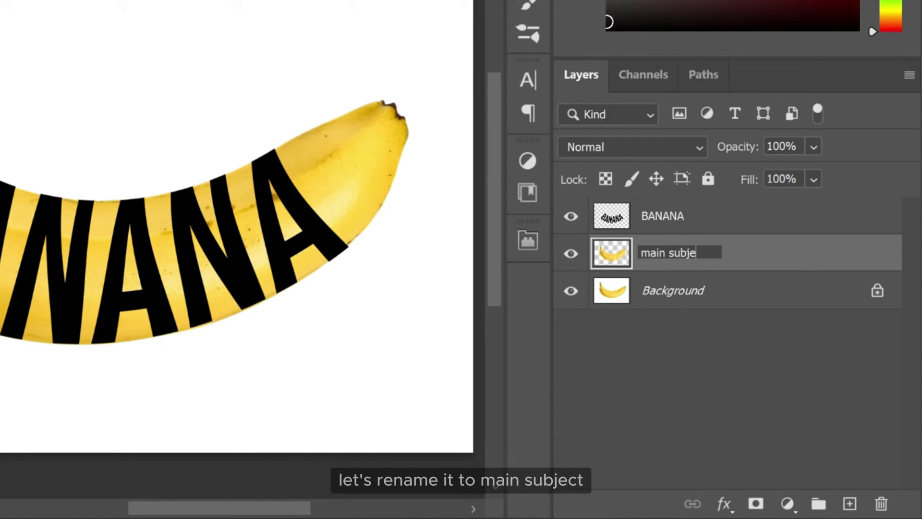
type("ct")
key("Return")
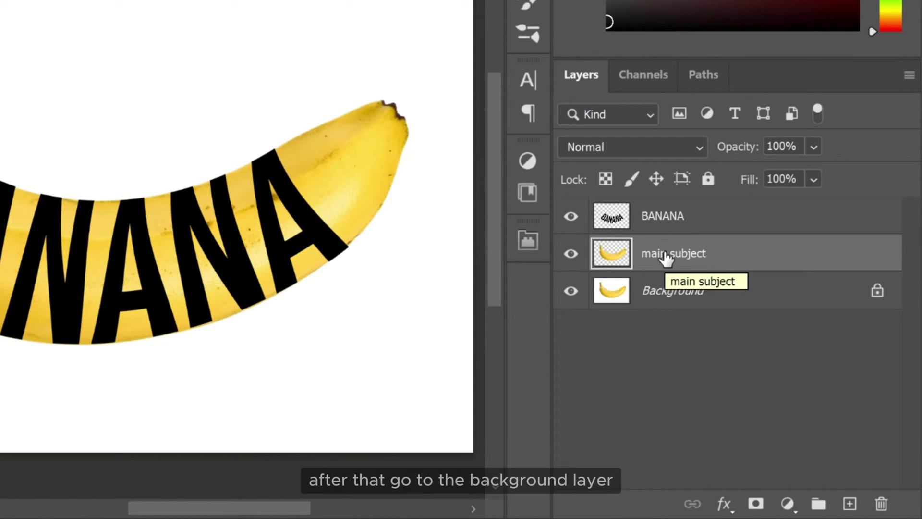
Add a Gradient Fill layer above Background using the reversed Purples > Purple_07 gradient.
left_click(689, 293)
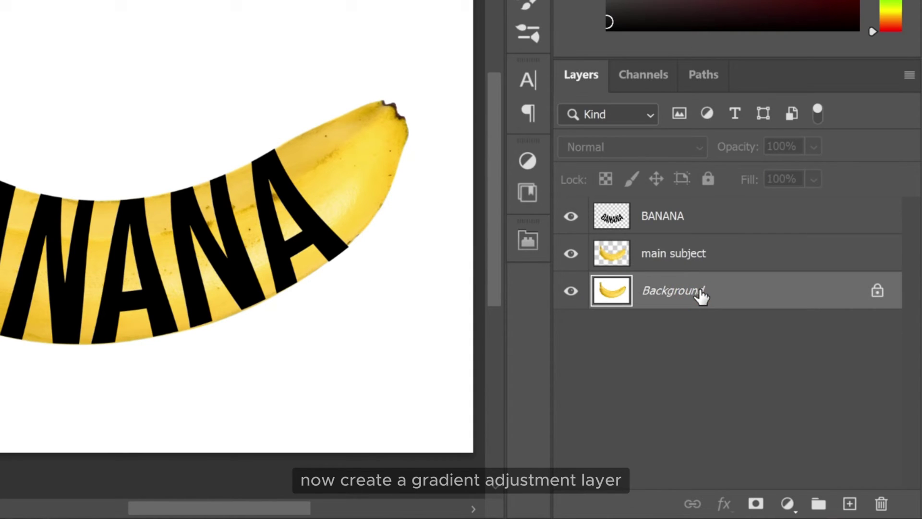
left_click(785, 504)
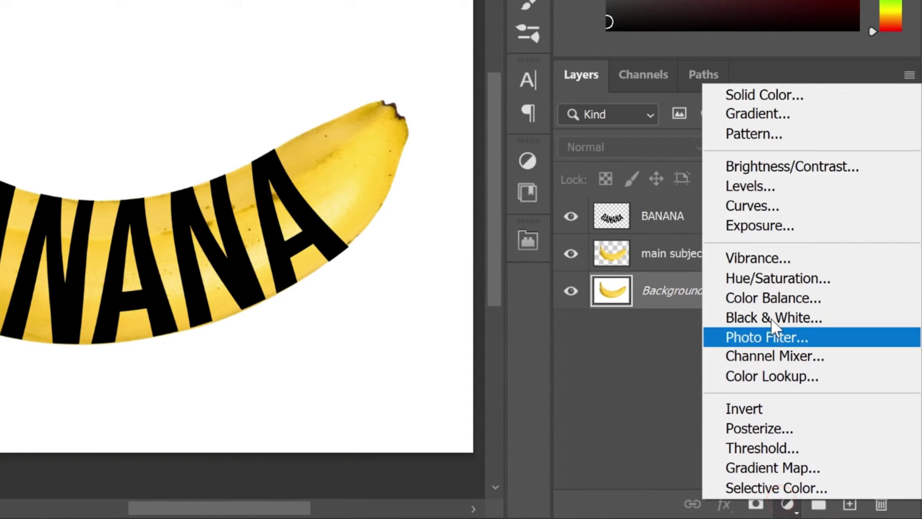
left_click(761, 116)
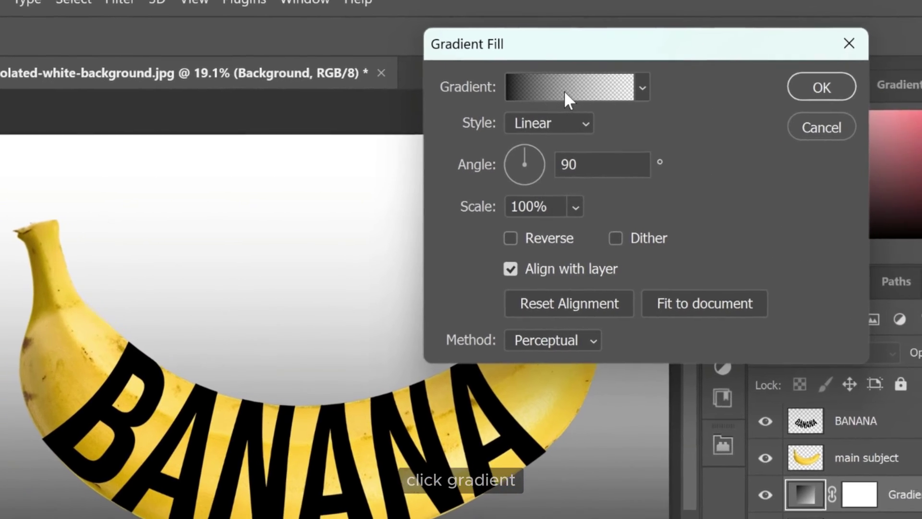
left_click(584, 88)
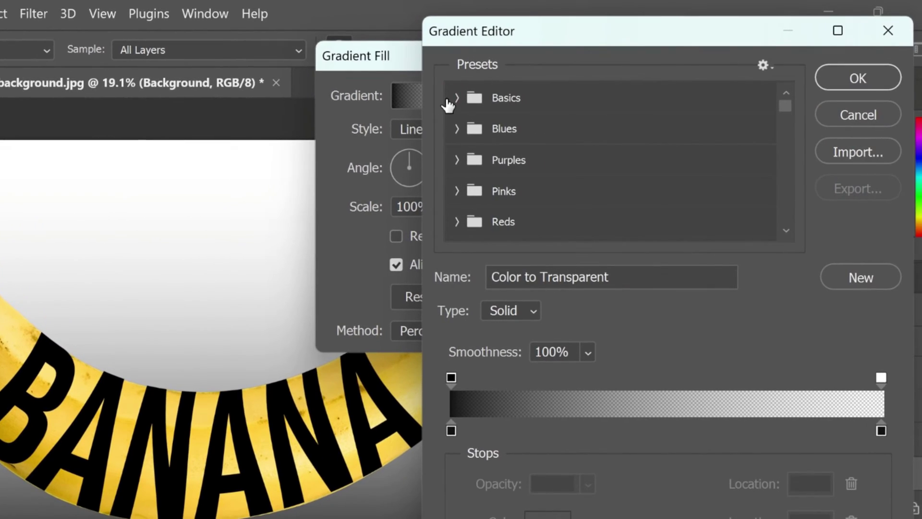
left_click(457, 159)
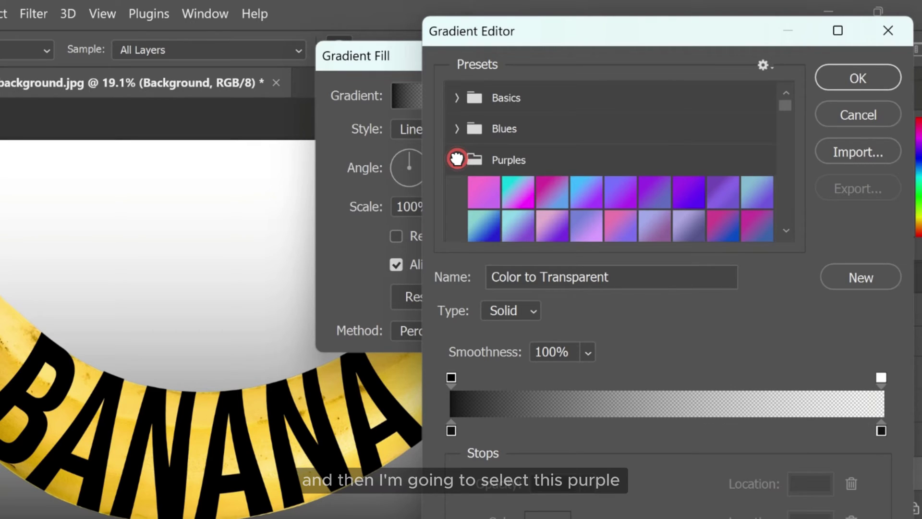
left_click(695, 191)
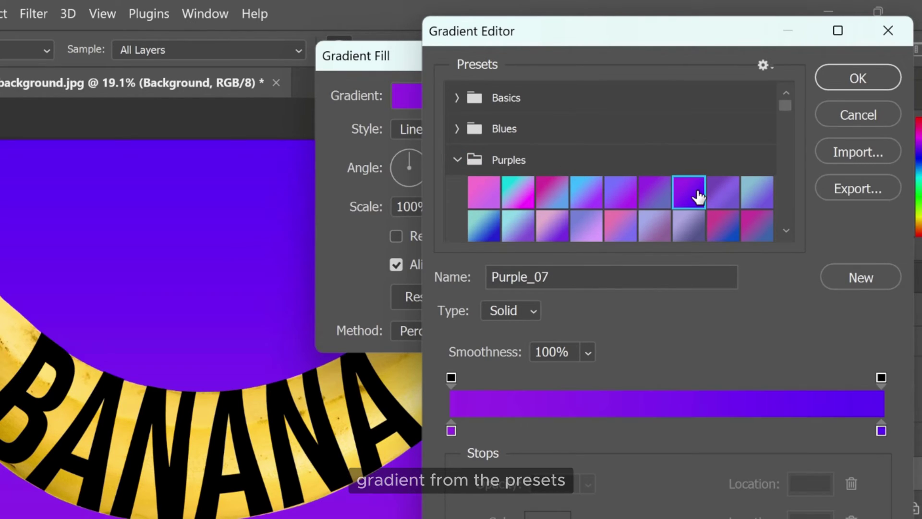
left_click(856, 77)
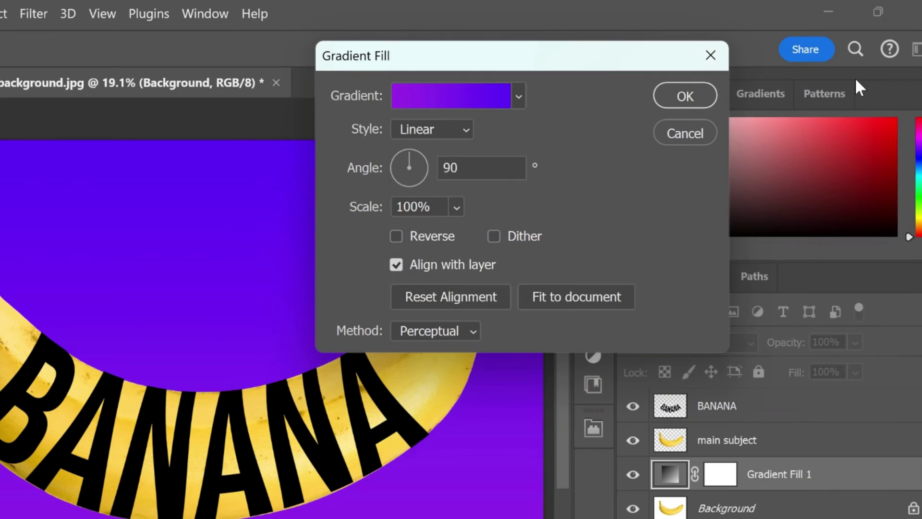
left_click(398, 235)
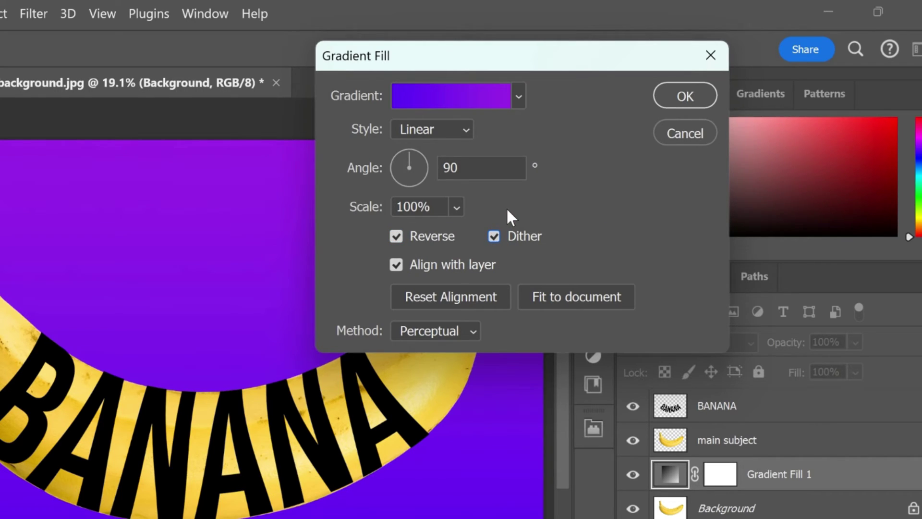
left_click(676, 102)
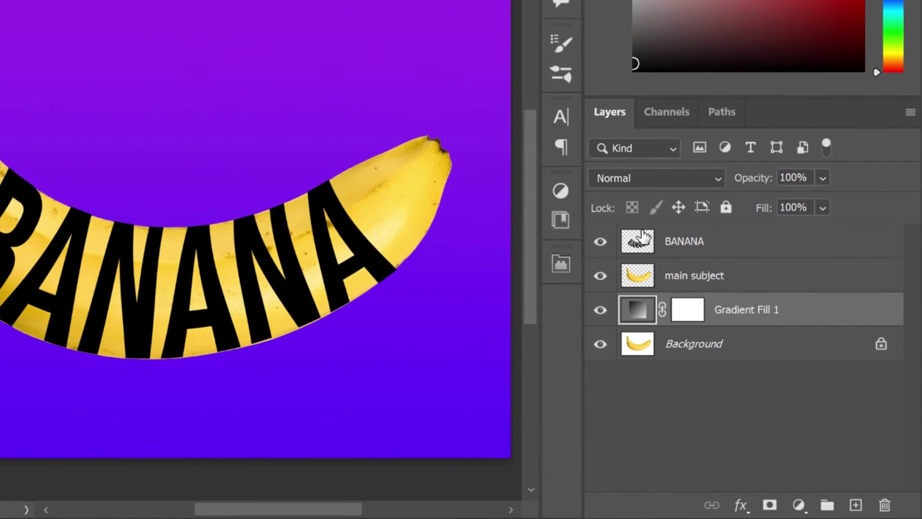
Load the BANANA letters as a selection, hide the text layer, and mask main subject with it.
left_click(682, 242)
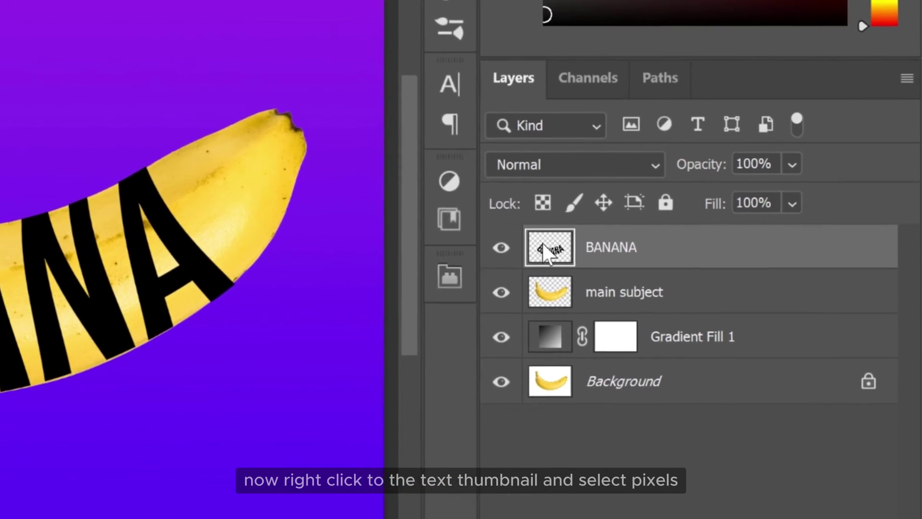
right_click(542, 241)
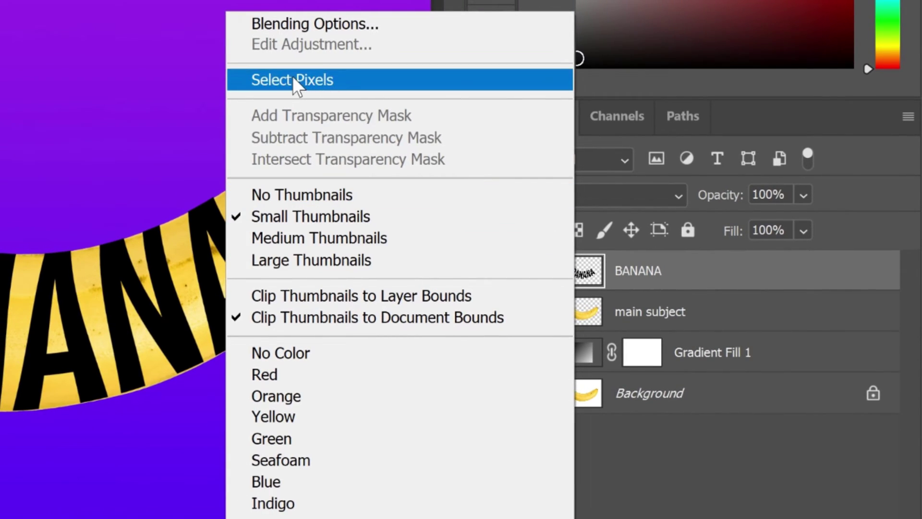
left_click(327, 77)
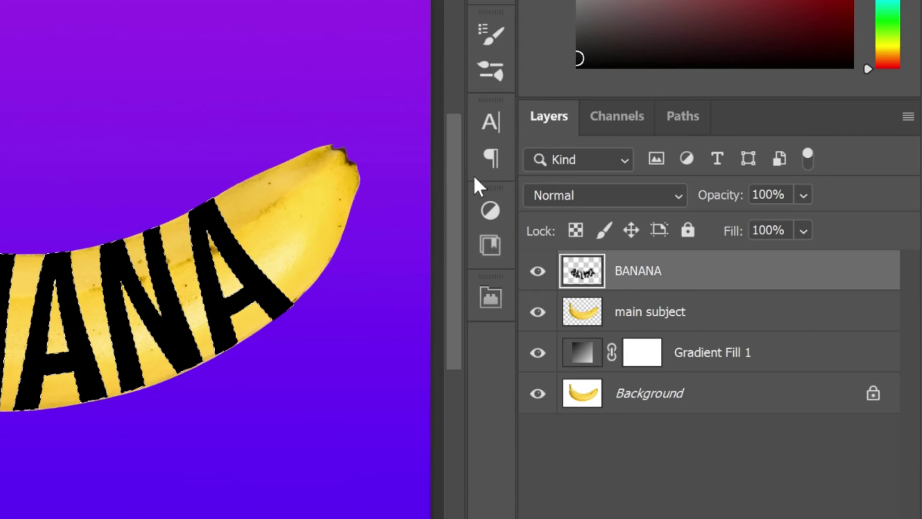
left_click(538, 271)
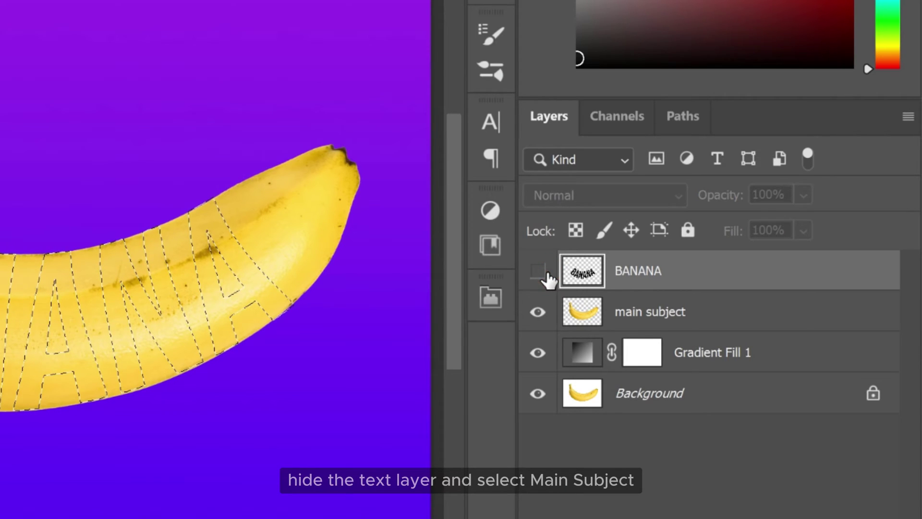
left_click(628, 313)
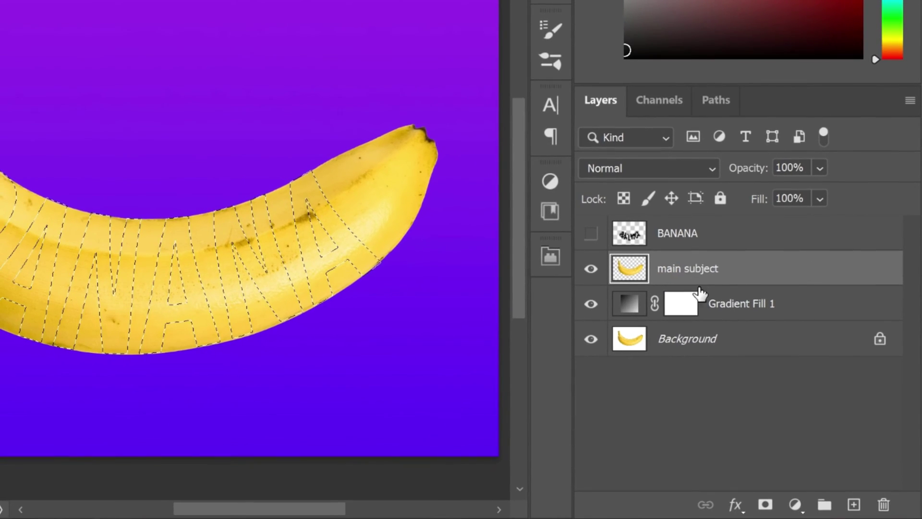
left_click(765, 504)
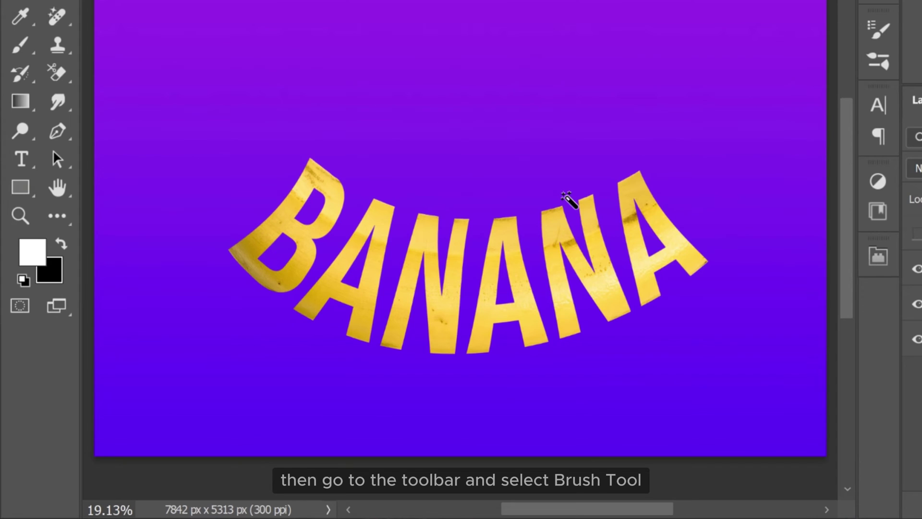
Set up a 100% hardness brush with white as the foreground colour.
right_click(18, 48)
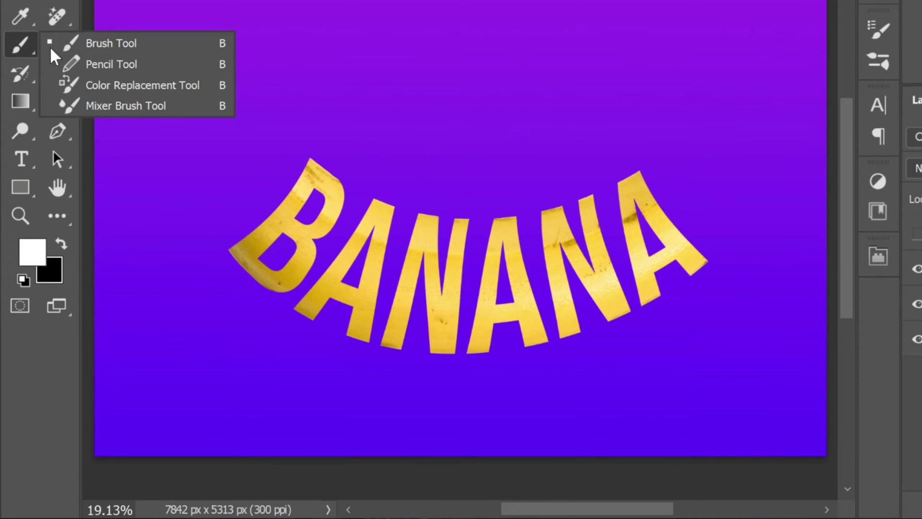
left_click(67, 40)
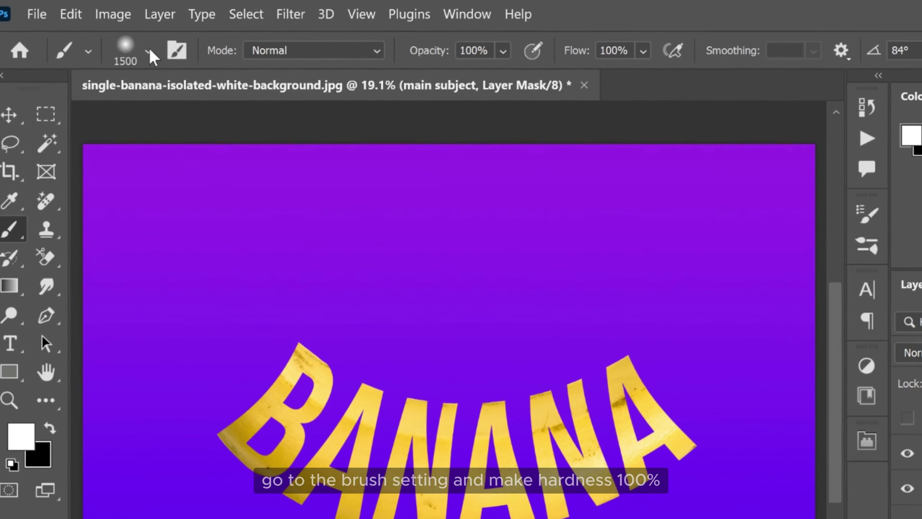
left_click(149, 50)
left_click_drag(117, 171, 272, 171)
left_click(147, 55)
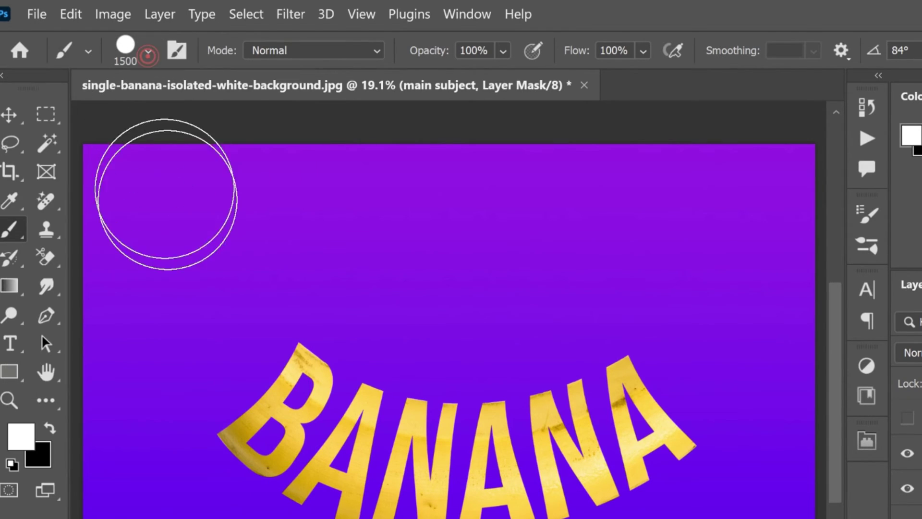
left_click(50, 427)
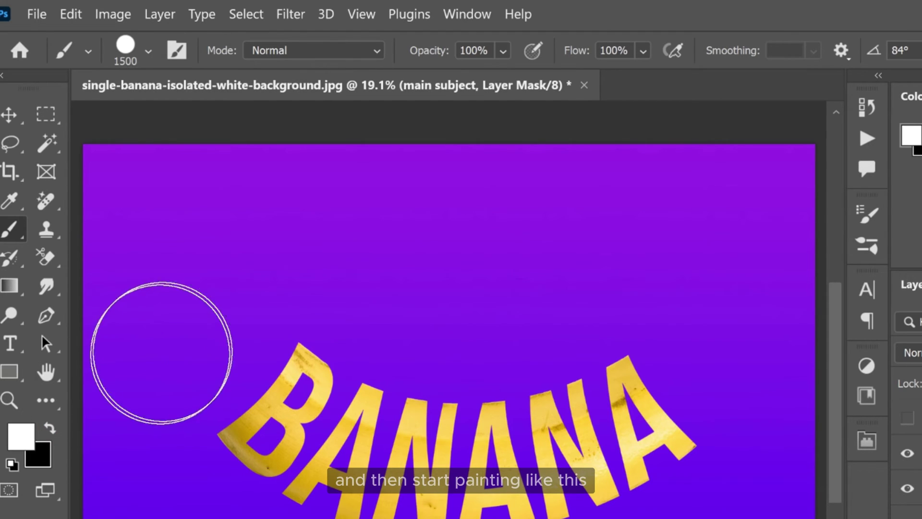
Paint white on the main subject mask to reveal the banana's stem and tip.
mouse_move(258, 295)
left_mouse_down()
mouse_move(223, 319)
mouse_move(194, 382)
left_mouse_up()
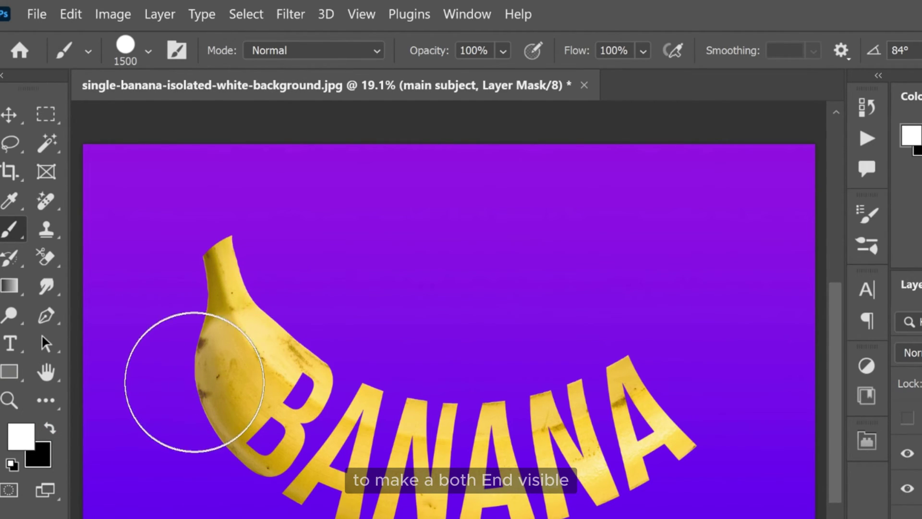
left_click_drag(203, 206, 189, 257)
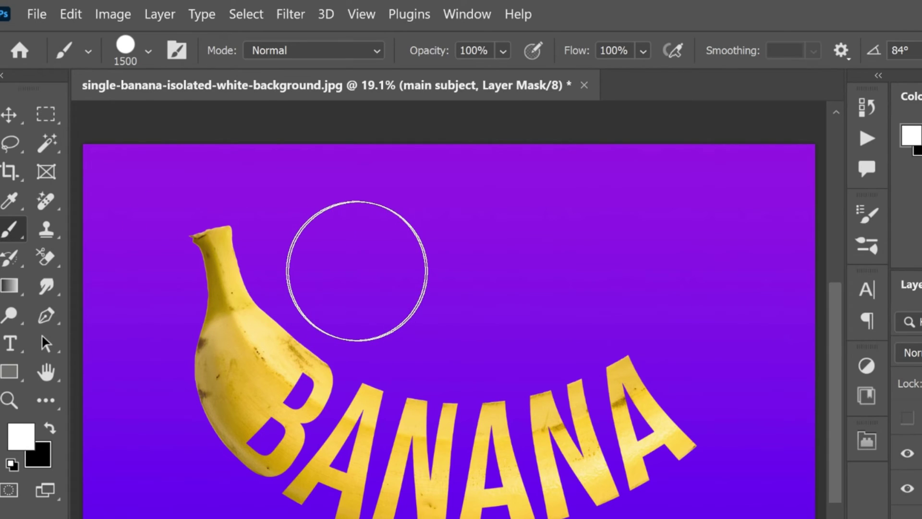
mouse_move(693, 335)
left_mouse_down()
mouse_move(718, 370)
mouse_move(737, 361)
left_mouse_up()
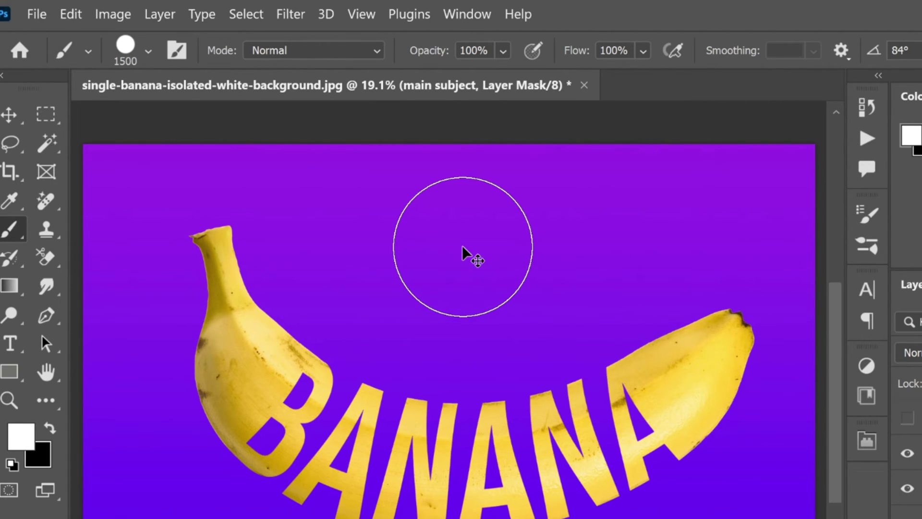
key("v")
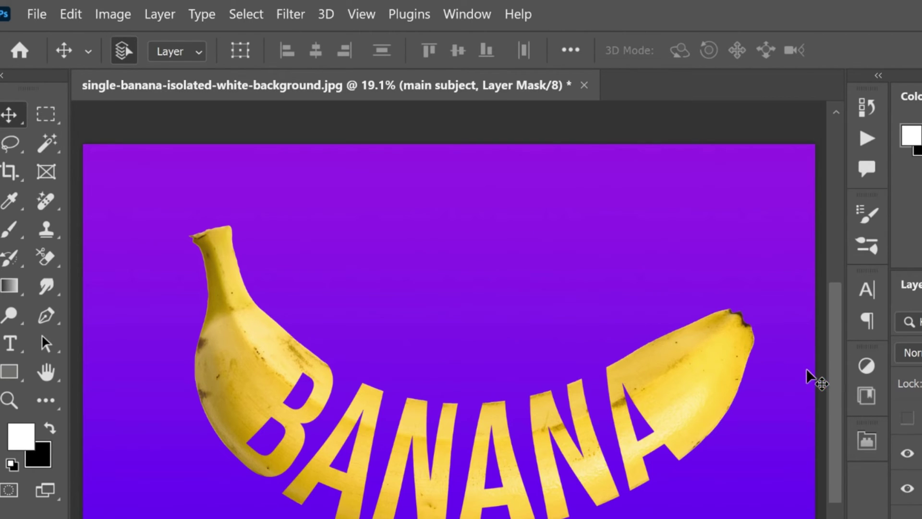
Scale the main subject banana to about 72% and reposition it on the canvas.
key("ctrl+t")
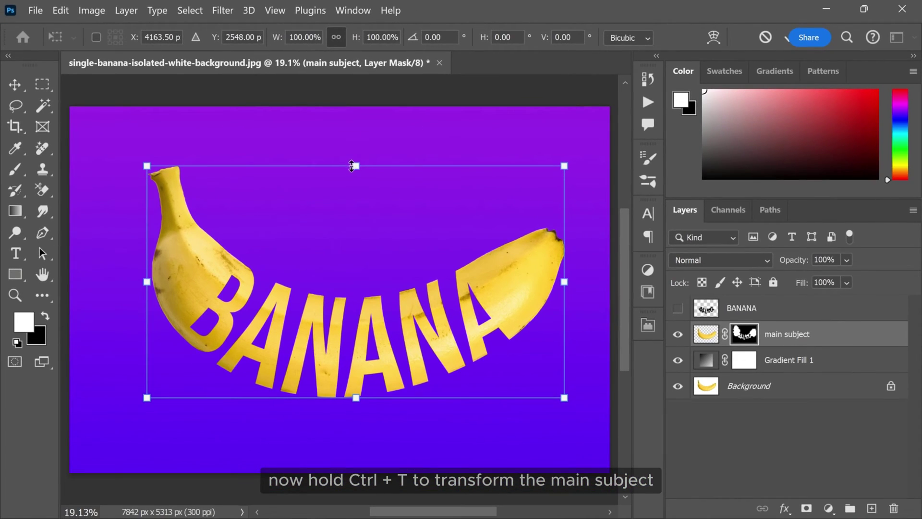
left_click_drag(352, 166, 351, 228)
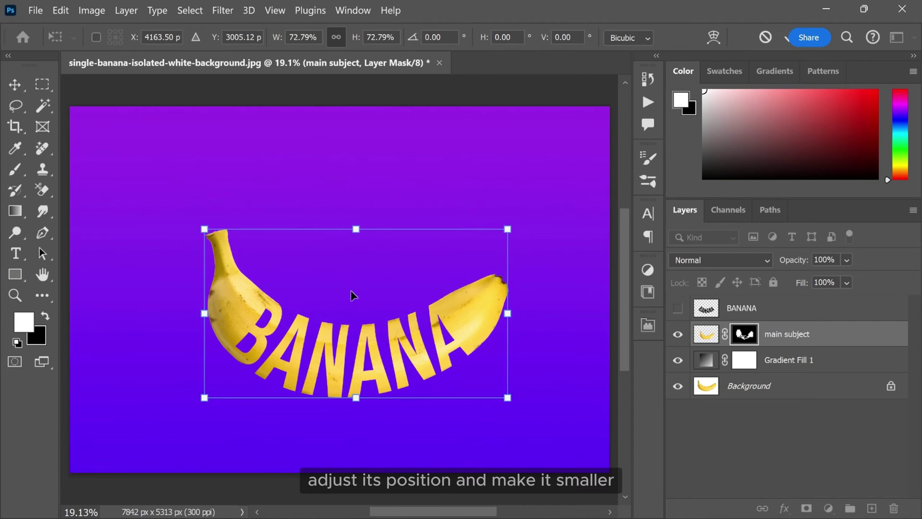
left_click_drag(352, 294, 334, 253)
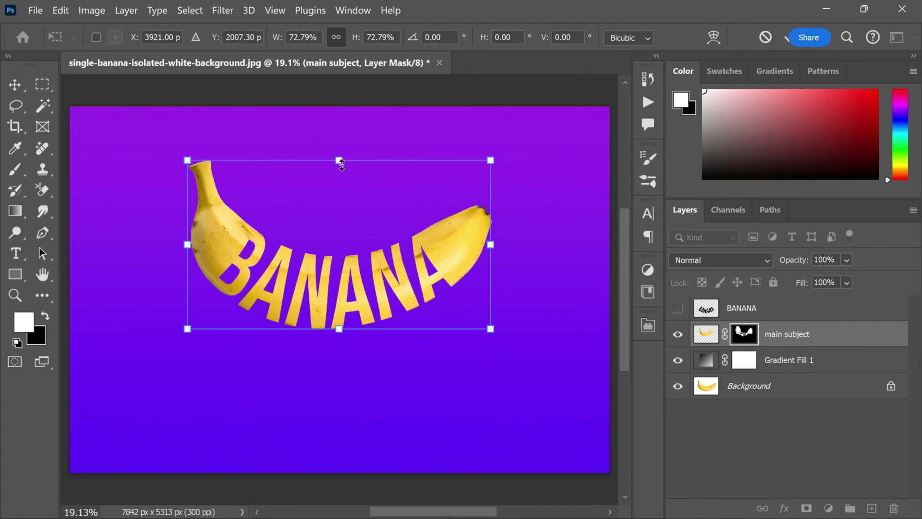
left_click_drag(340, 164, 341, 179)
left_click_drag(335, 235, 335, 238)
left_click_drag(337, 179, 337, 161)
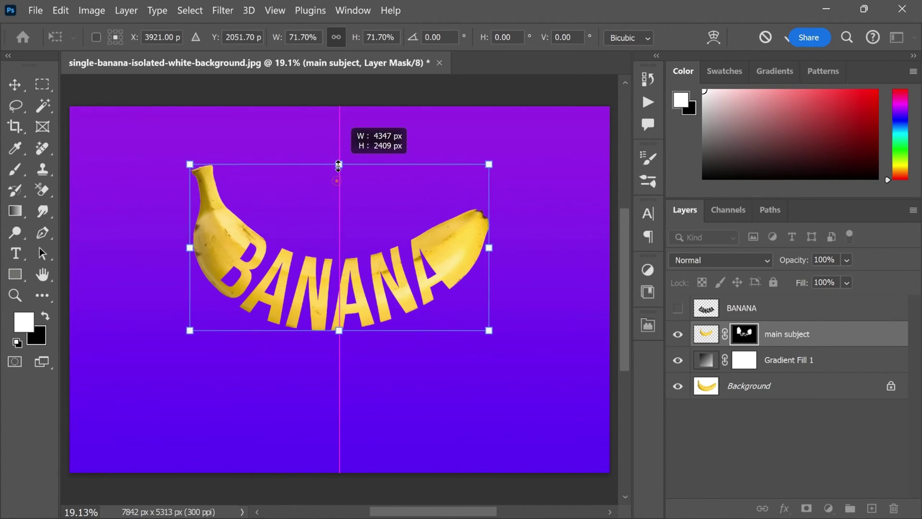
left_click_drag(337, 198, 318, 194)
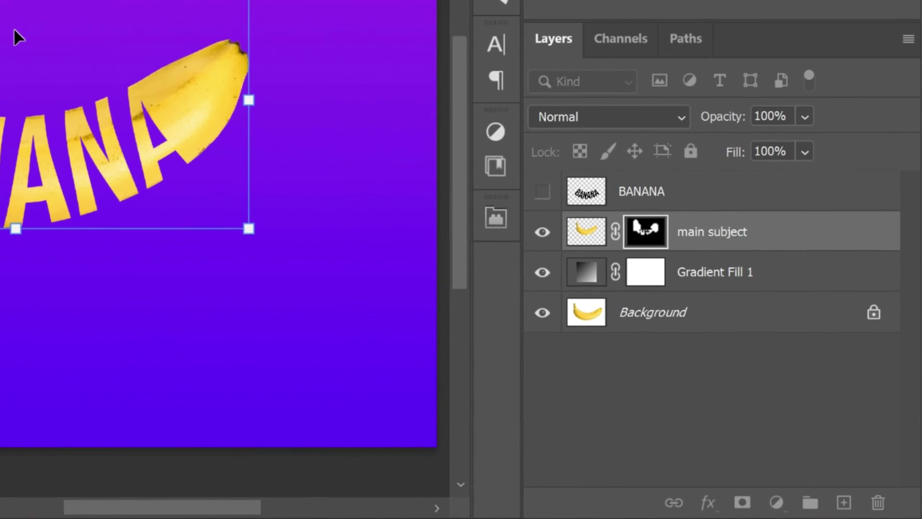
key("Return")
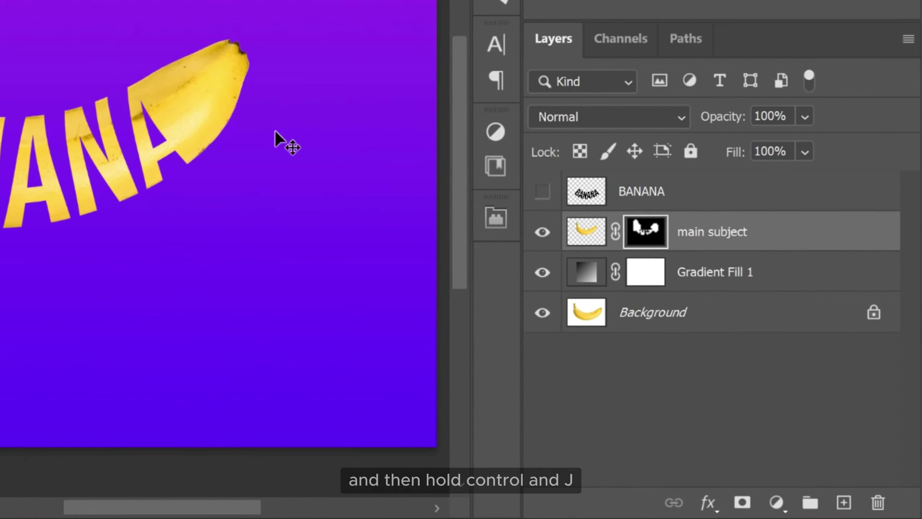
Duplicate main subject, rename the copy 'reflection', and convert it to a smart object.
key("ctrl+j")
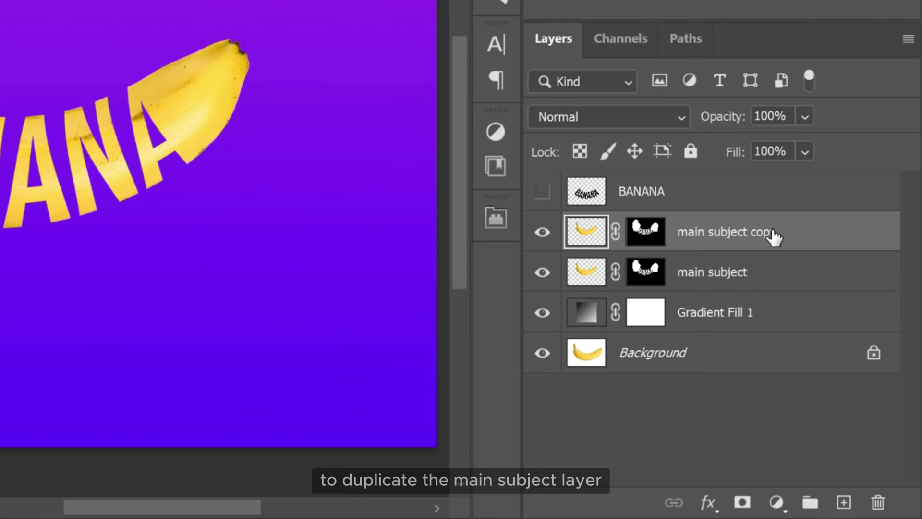
double_click(716, 232)
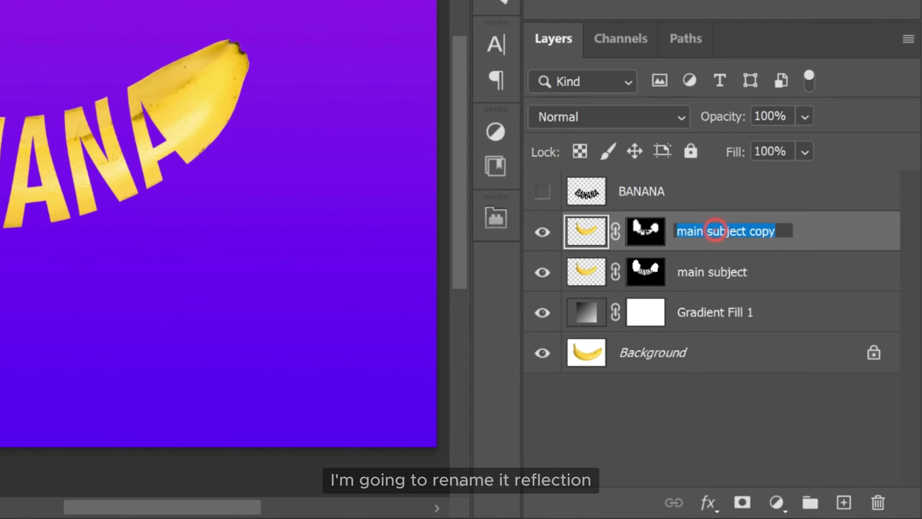
type("reflec")
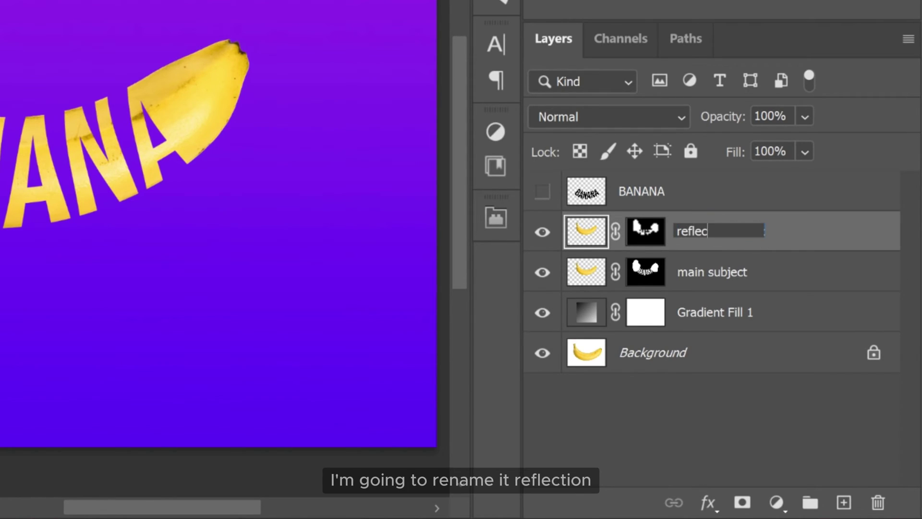
type("tion")
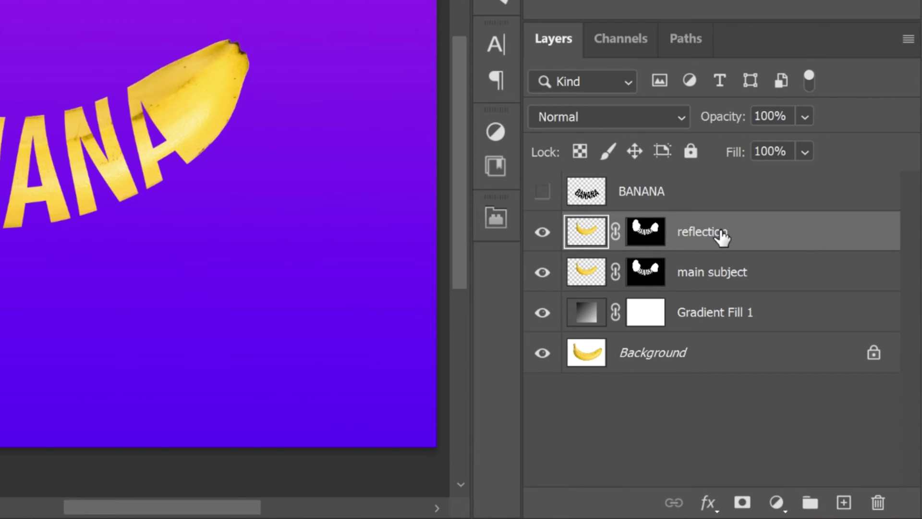
right_click(748, 229)
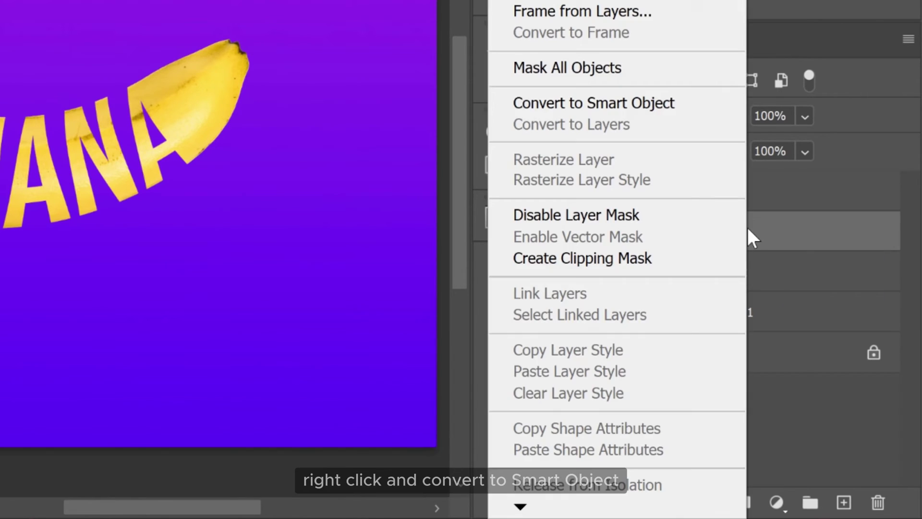
left_click(580, 102)
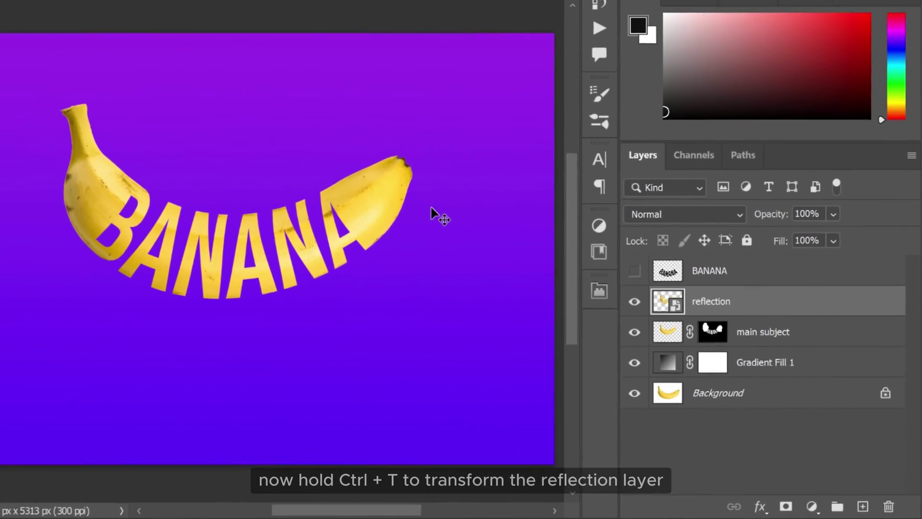
Flip the reflection layer vertically and move it down until it meets the BANANA letters.
key("ctrl+t")
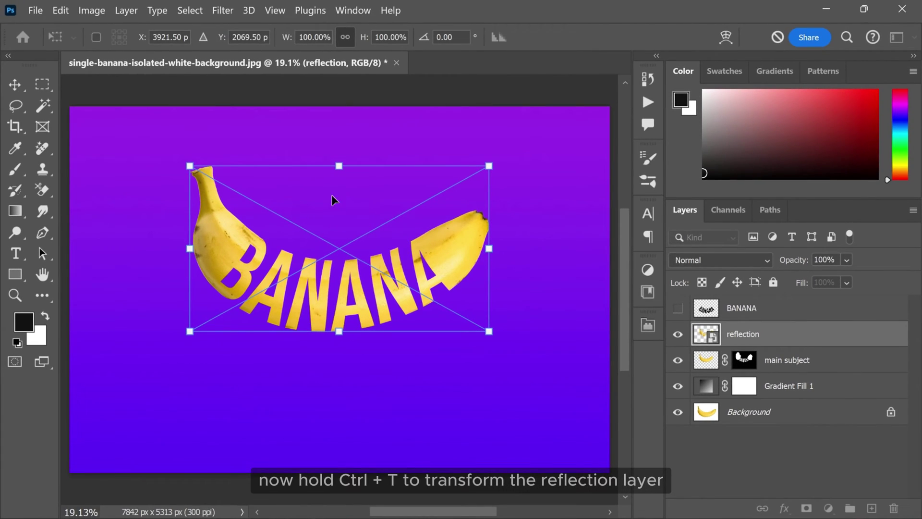
right_click(294, 151)
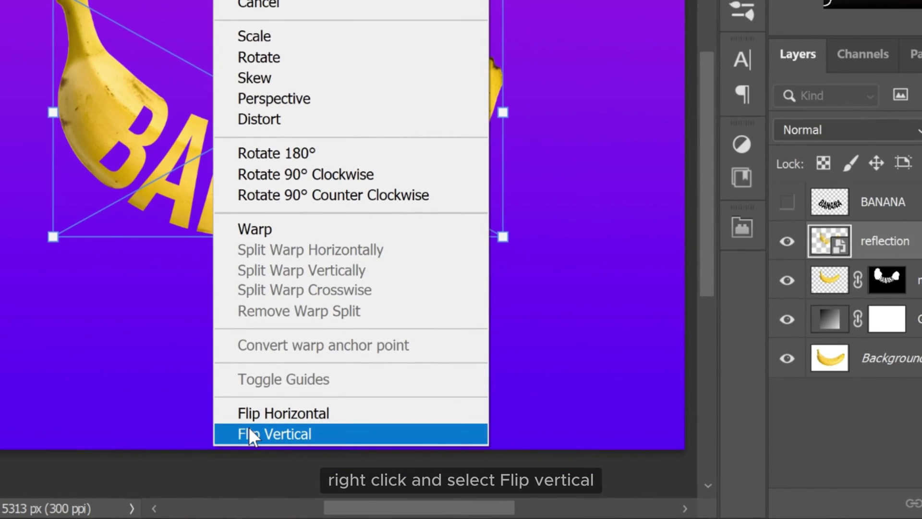
left_click(298, 445)
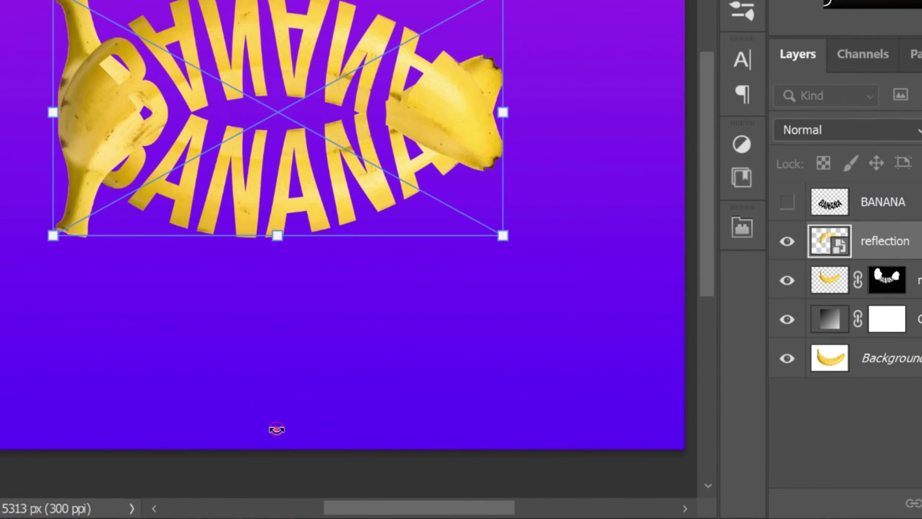
left_click_drag(276, 55, 274, 267)
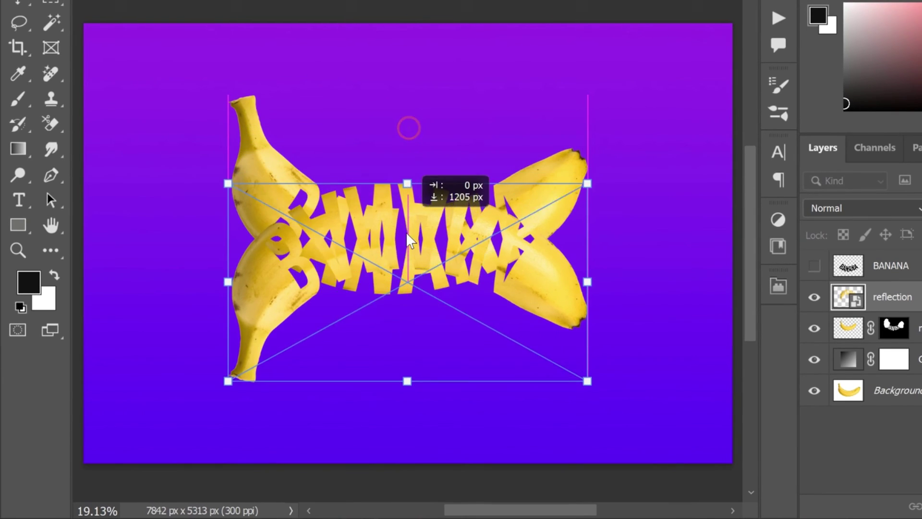
left_click_drag(407, 318, 407, 320)
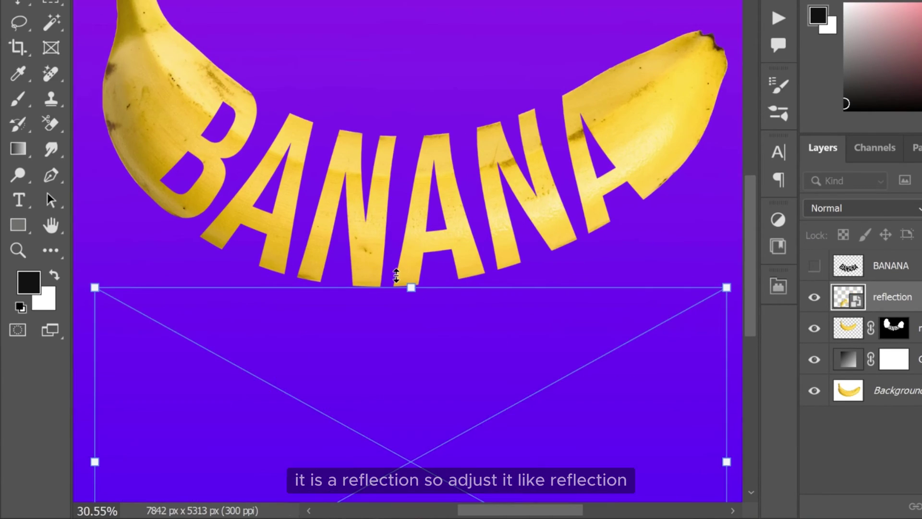
scroll(396, 275, "up", 3)
key("shift+Up")
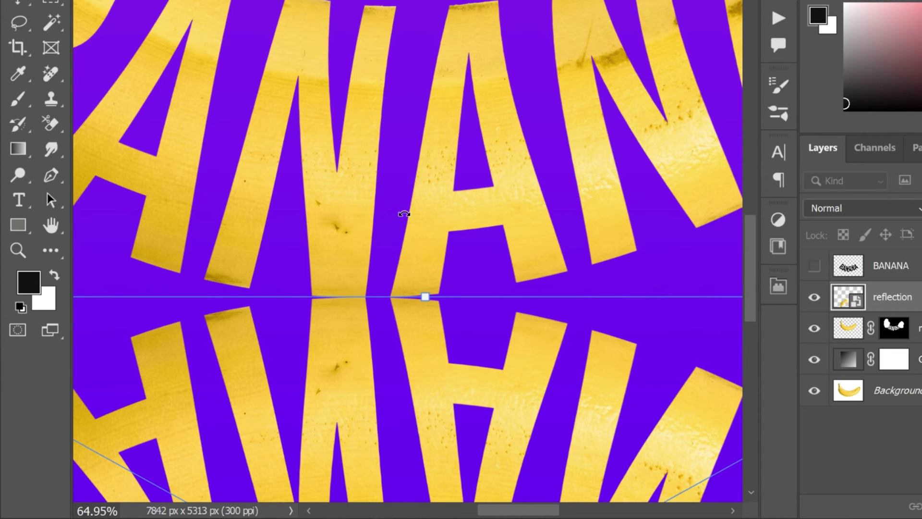
key("Return")
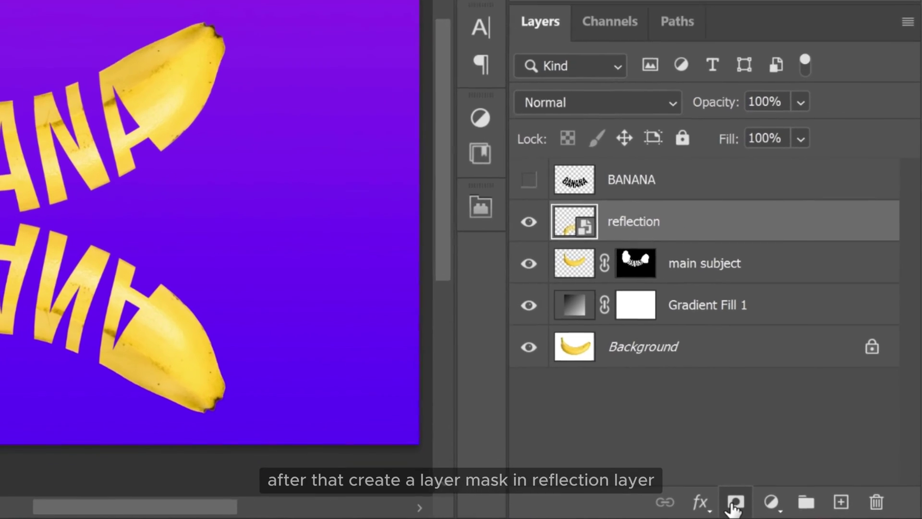
Add a layer mask to the reflection and drag a white-to-black gradient downward from the letters' base.
left_click(782, 507)
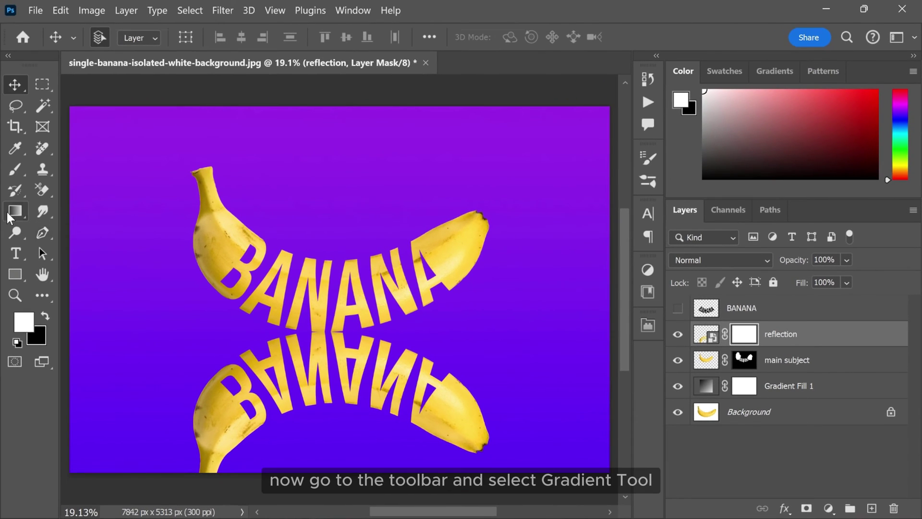
left_click(8, 216)
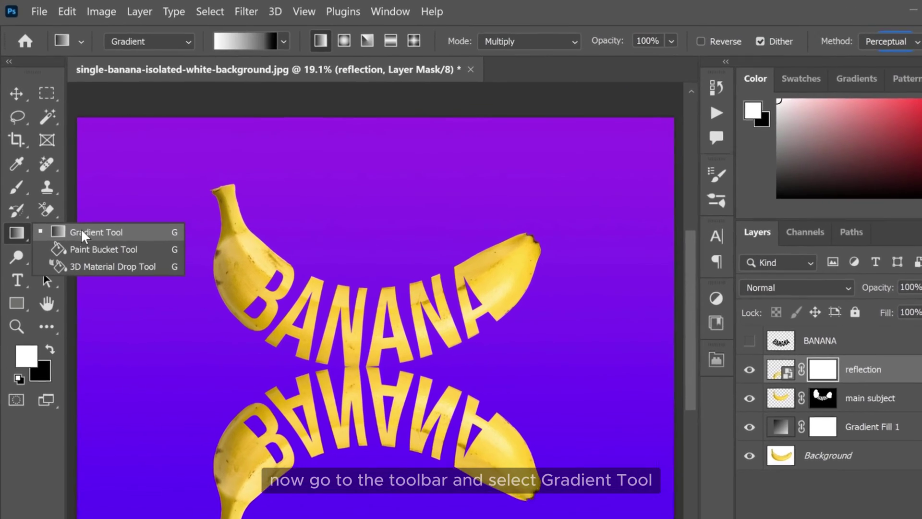
left_click(76, 211)
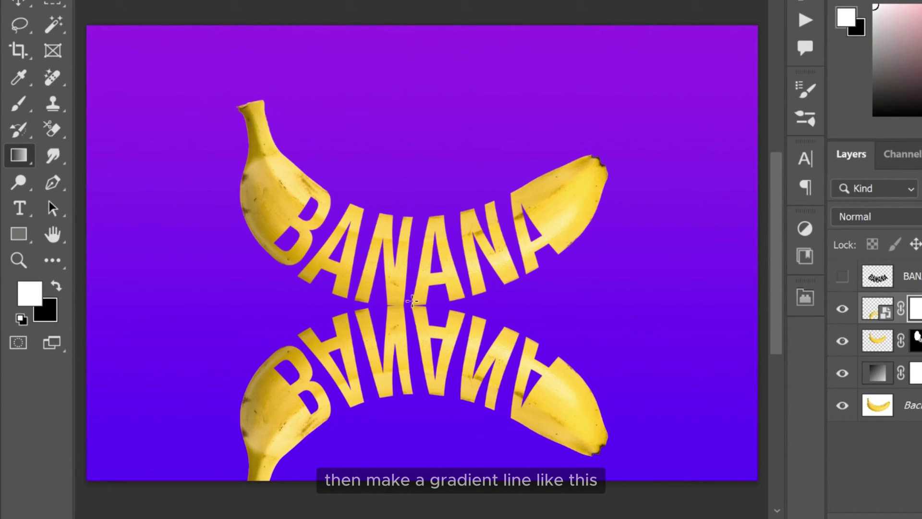
left_click_drag(411, 307, 423, 342)
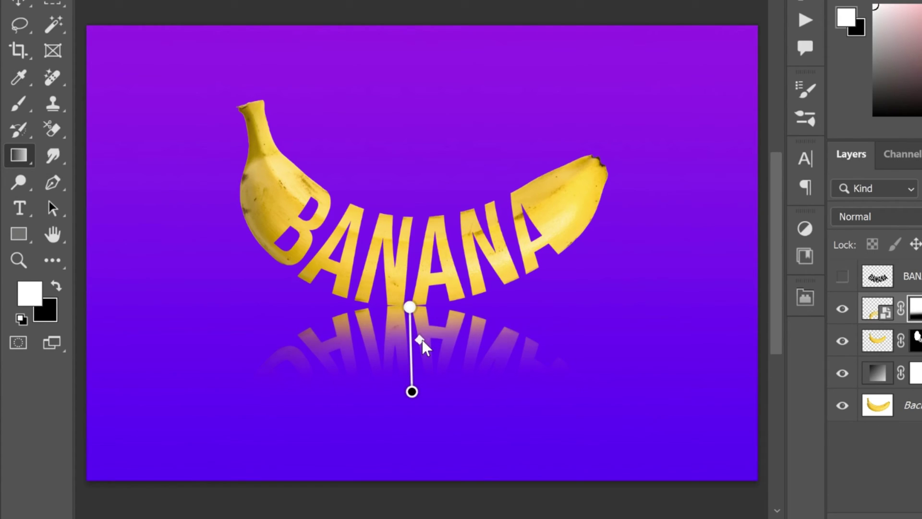
left_click_drag(408, 391, 412, 395)
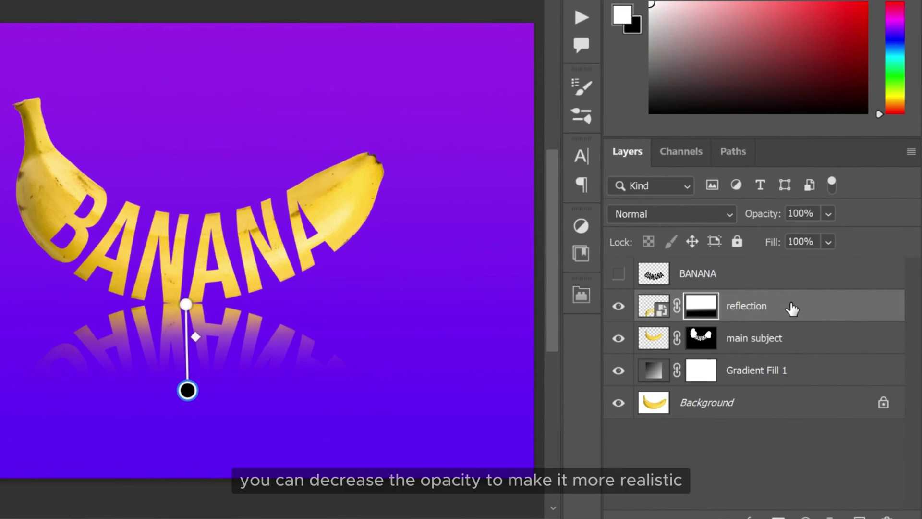
Lower the reflection layer's opacity to 53%.
left_click(790, 305)
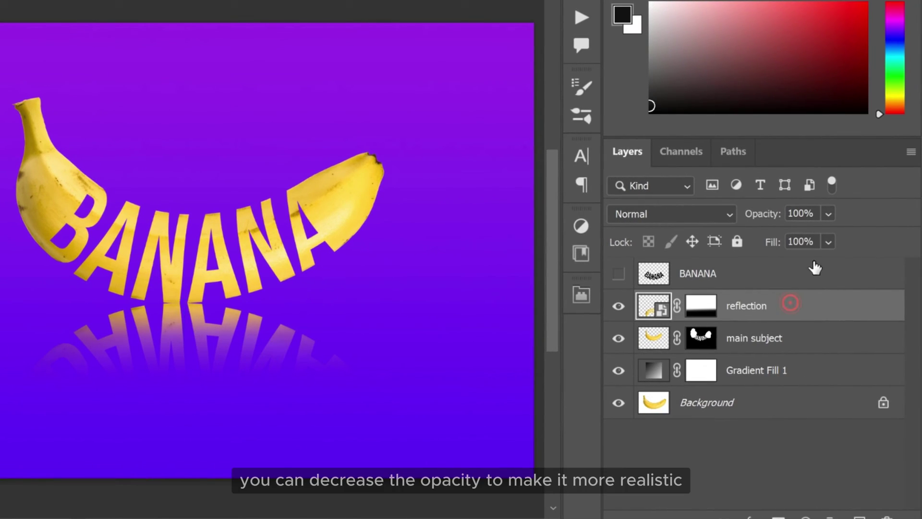
left_click(828, 214)
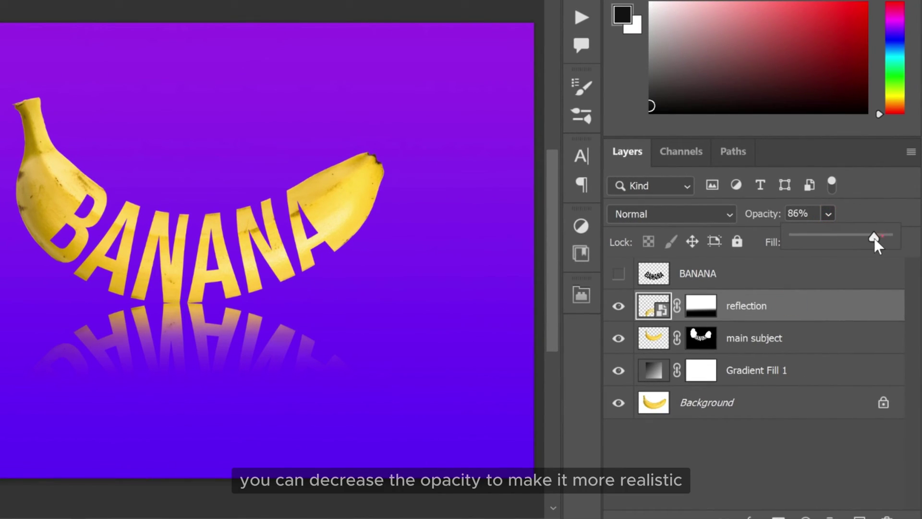
left_click_drag(873, 238, 843, 239)
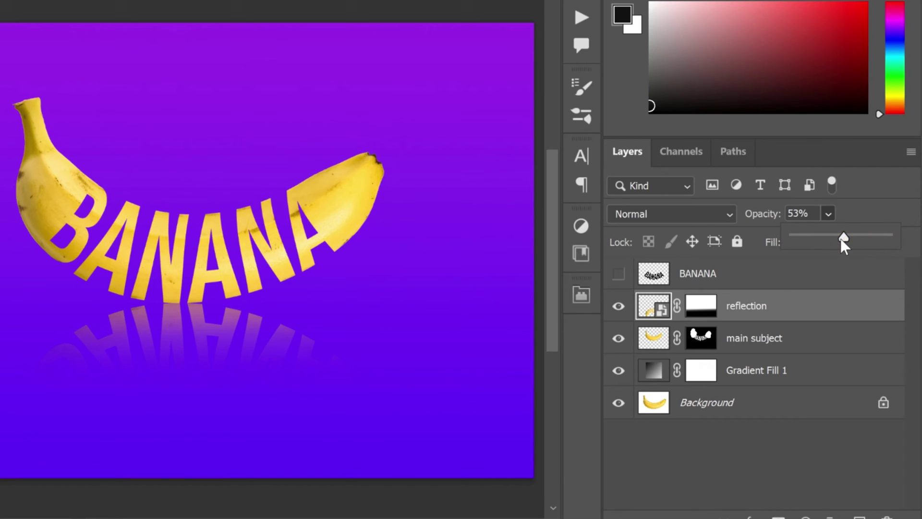
left_click(811, 303)
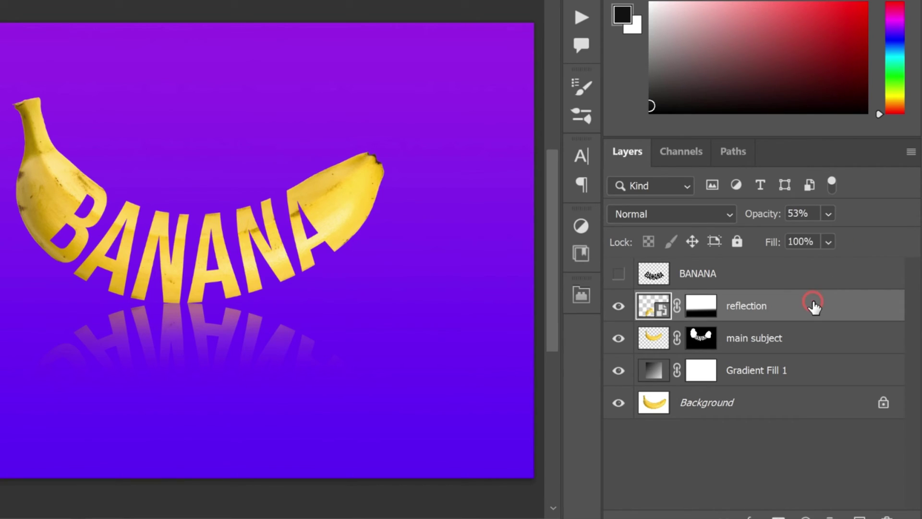
Move the reflection below main subject and add a new empty layer named 'shadow' above it.
left_click_drag(777, 312, 777, 355)
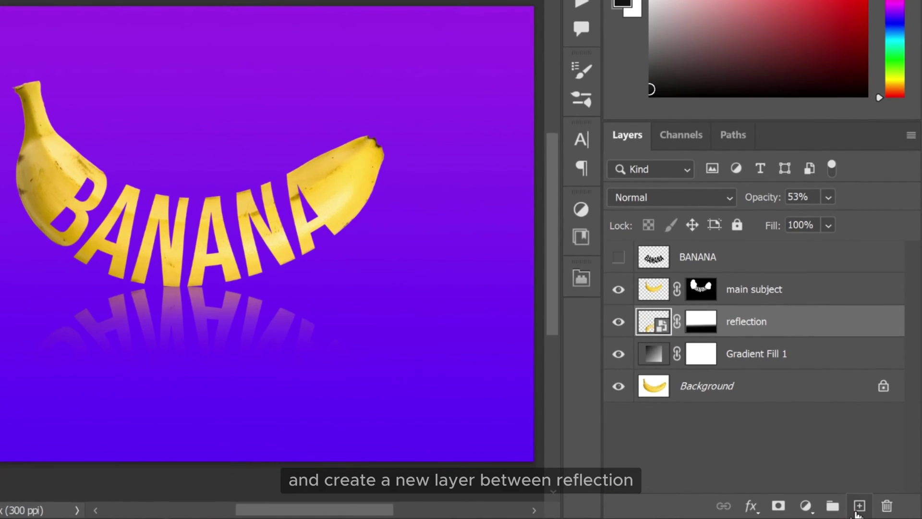
left_click(859, 505)
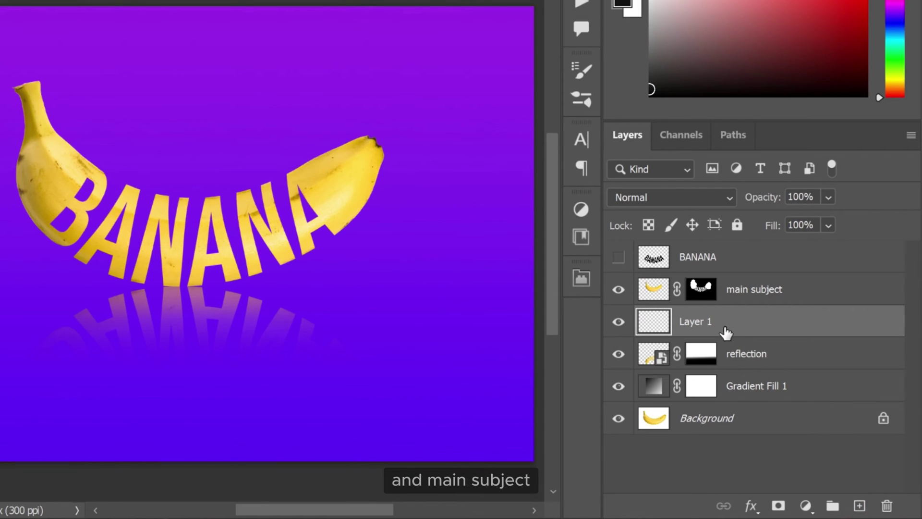
double_click(699, 321)
type("sha")
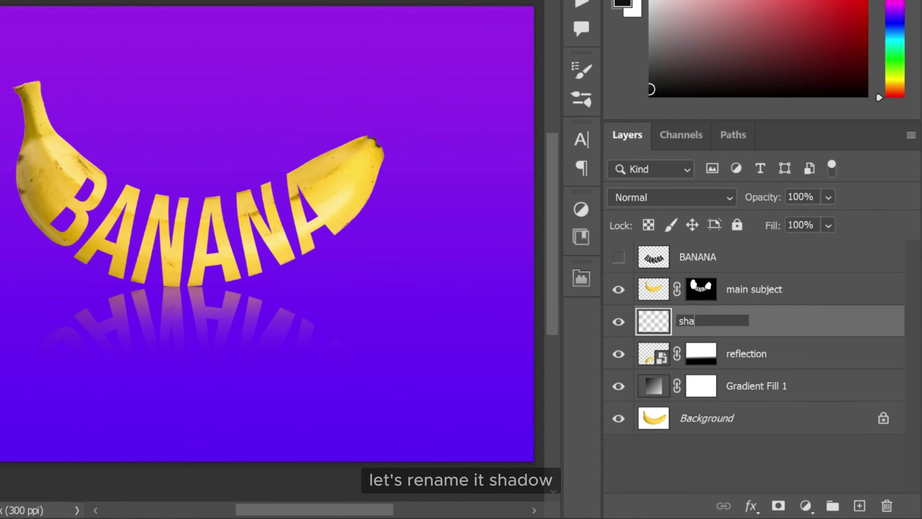
type("dow")
key("Return")
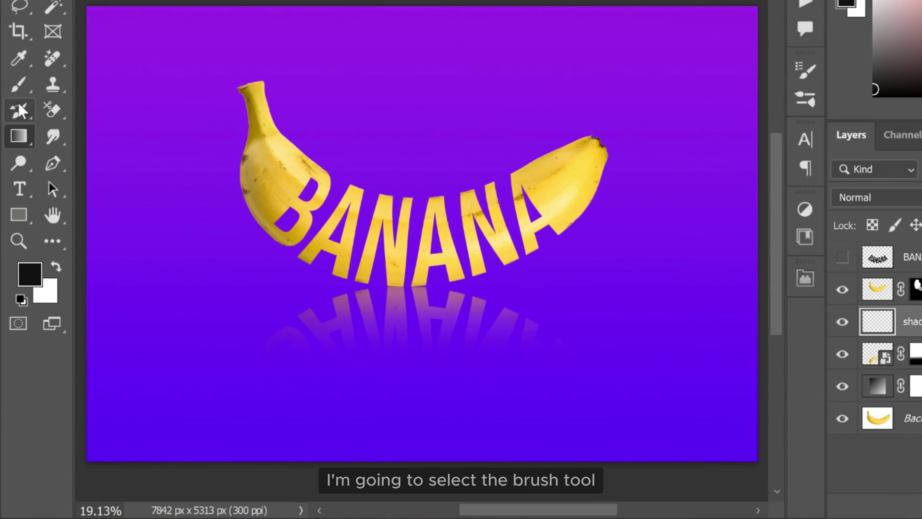
Switch to the Brush Tool and set its hardness to 0%.
right_click(18, 86)
left_click(89, 83)
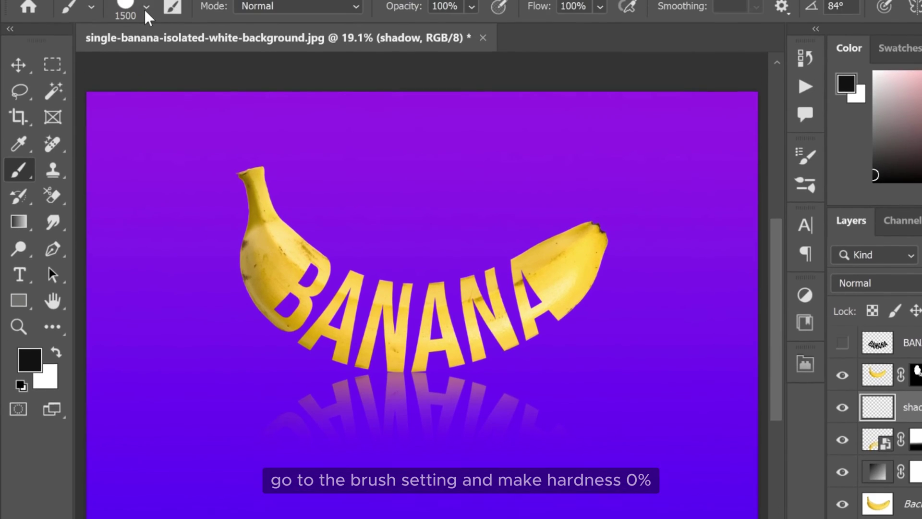
left_click(146, 48)
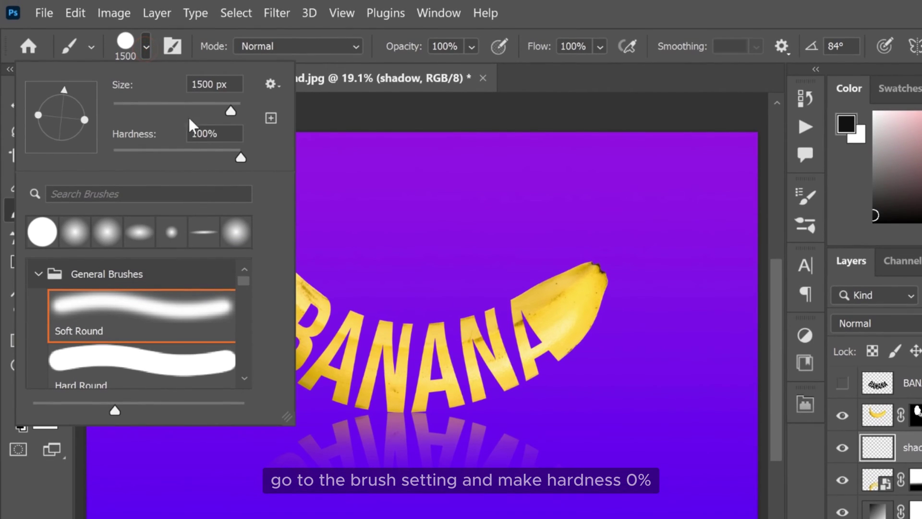
left_click_drag(237, 160, 96, 161)
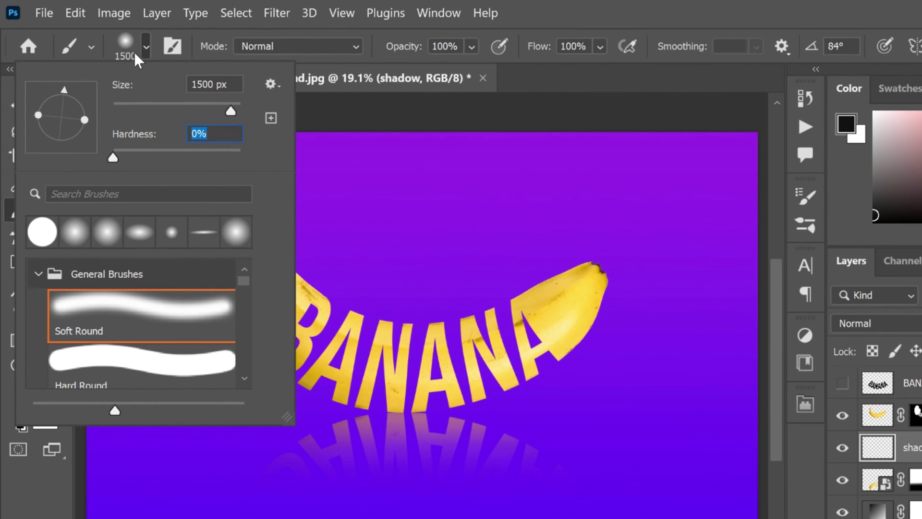
left_click(146, 47)
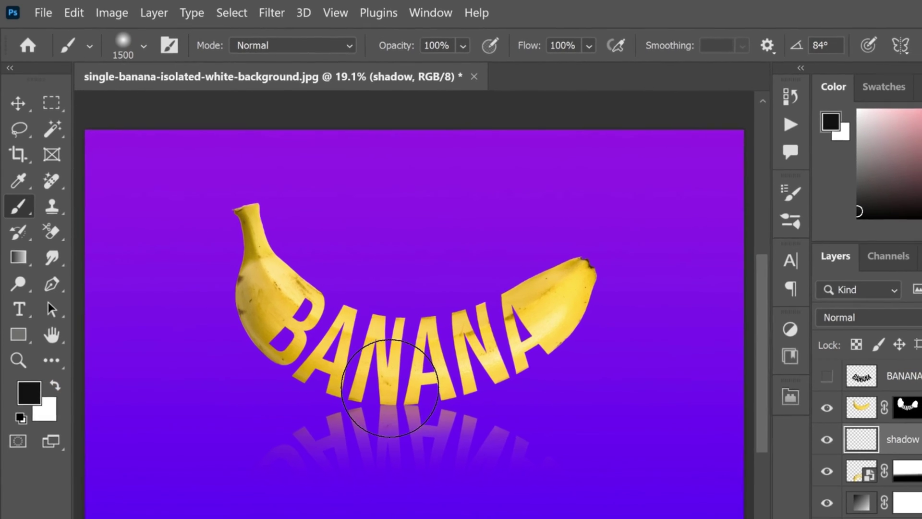
Paint one soft black dab on the shadow layer just below the middle BANANA letters.
scroll(408, 413, "up", 4)
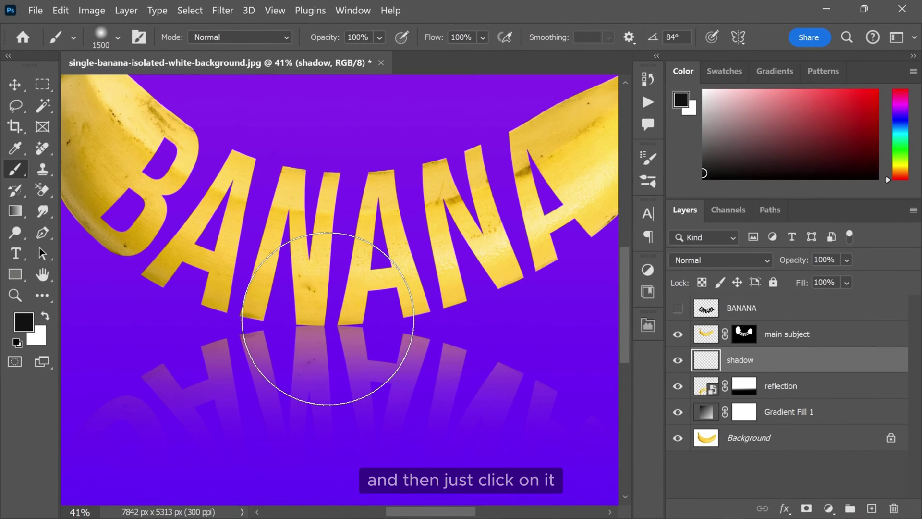
scroll(328, 327, "down", 1)
left_click(328, 325)
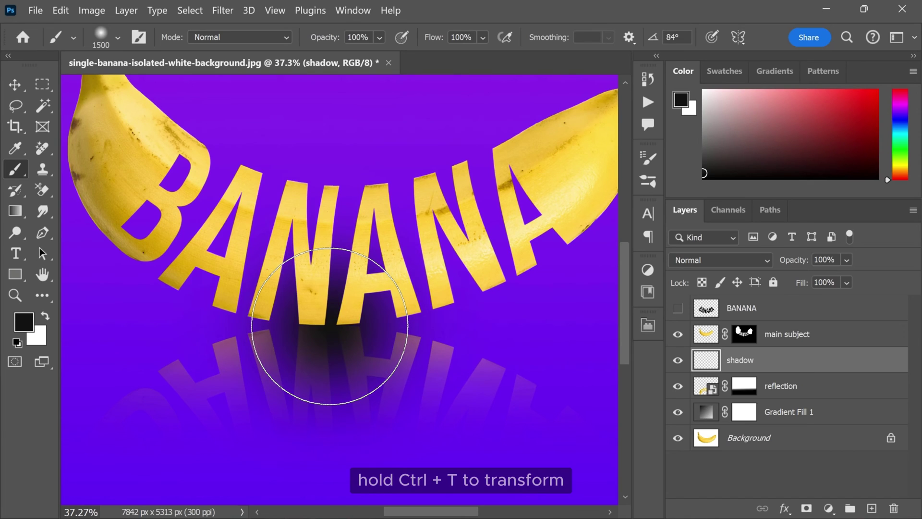
Squash the shadow into a thin flat ellipse under the letters and apply the transform.
key("ctrl+t")
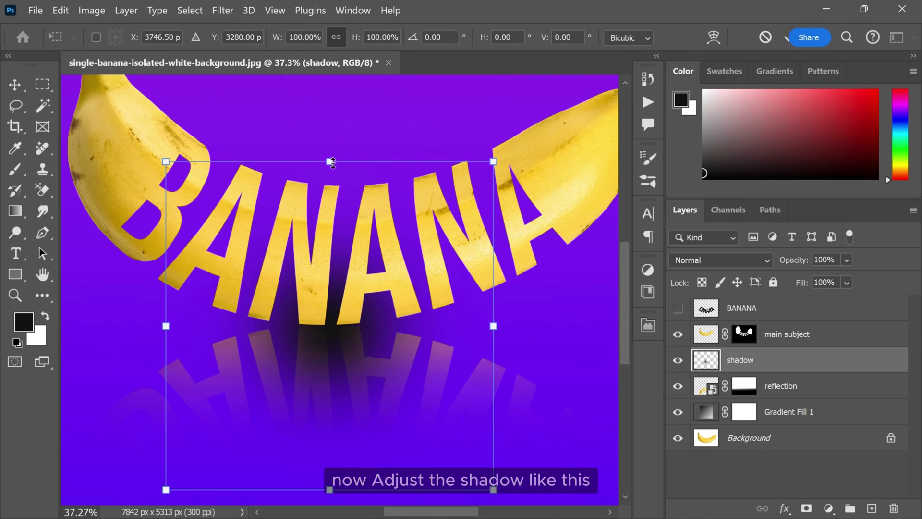
left_click_drag(332, 163, 325, 331)
scroll(331, 338, "up", 3)
scroll(331, 338, "up", 1)
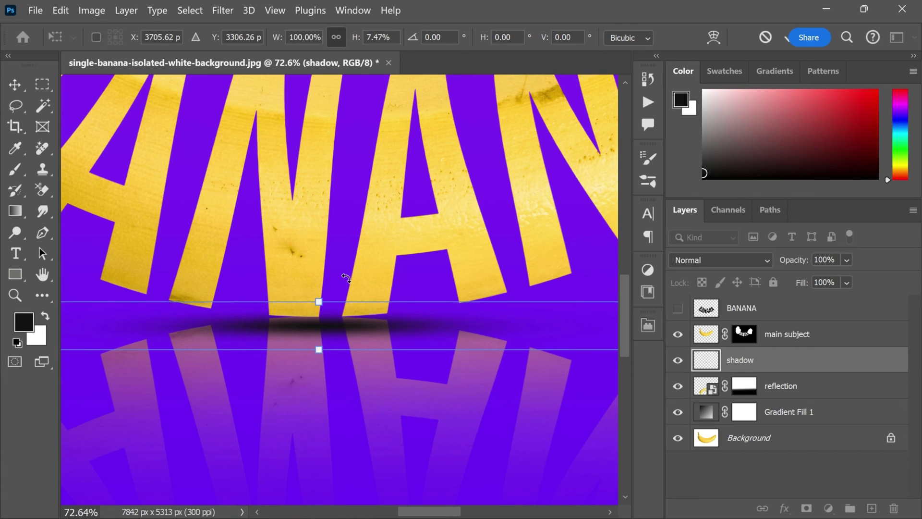
key("Up")
key("Up")
key("Up")
key("Up")
key("Up")
key("Up")
key("Up")
key("Up")
key("Up")
key("Up")
key("Up")
key("Up")
key("Up")
key("Up")
key("Up")
key("Up")
key("Up")
key("Up")
key("Up")
key("Up")
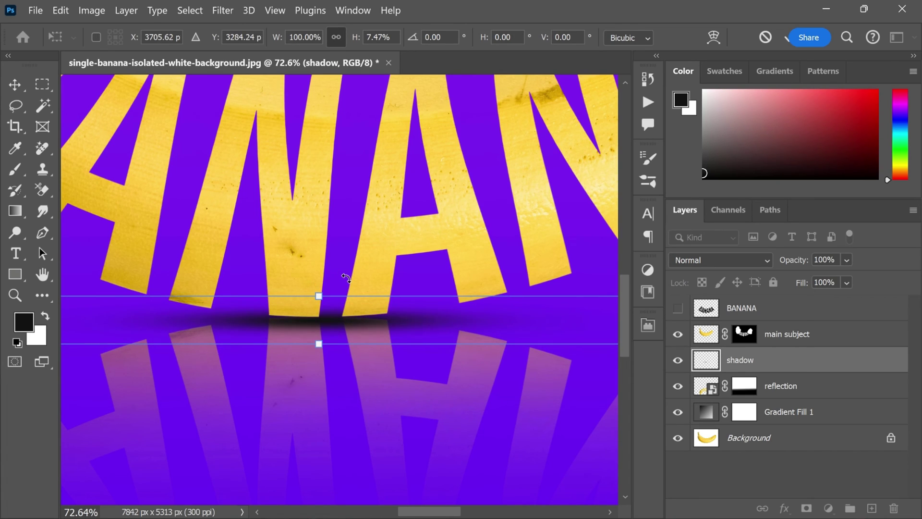
left_click(785, 41)
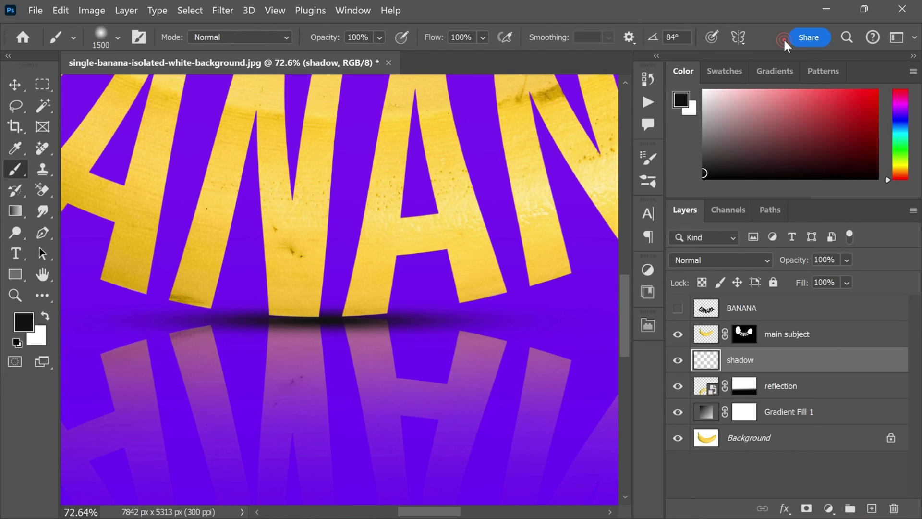
Lower the shadow layer's opacity to 86%.
left_click(847, 260)
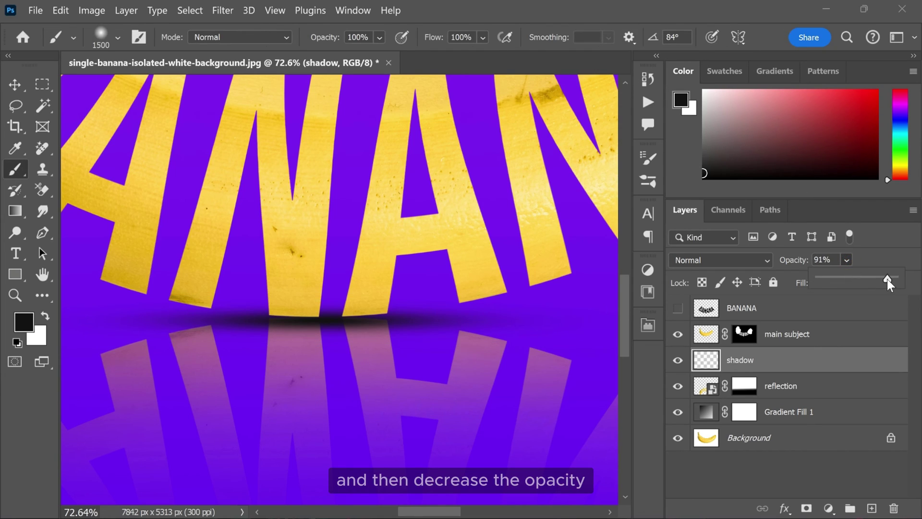
left_click_drag(887, 282, 875, 283)
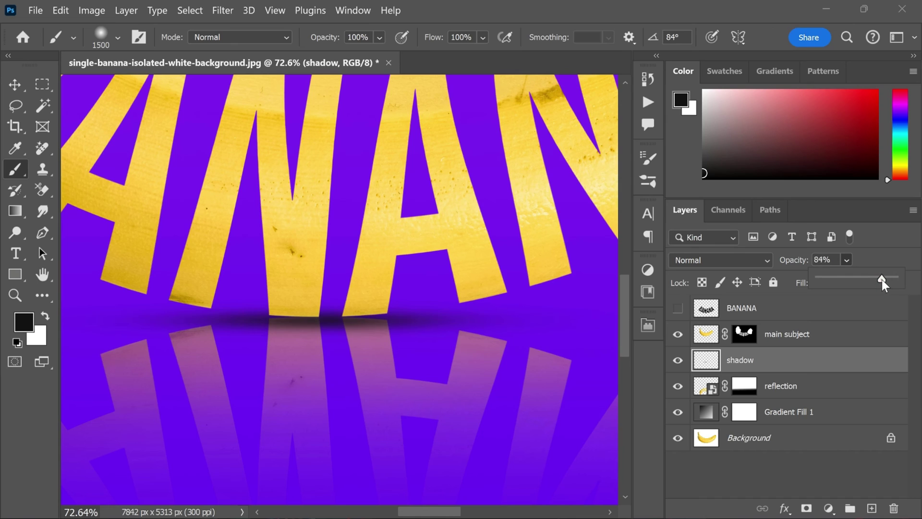
scroll(329, 339, "down", 6)
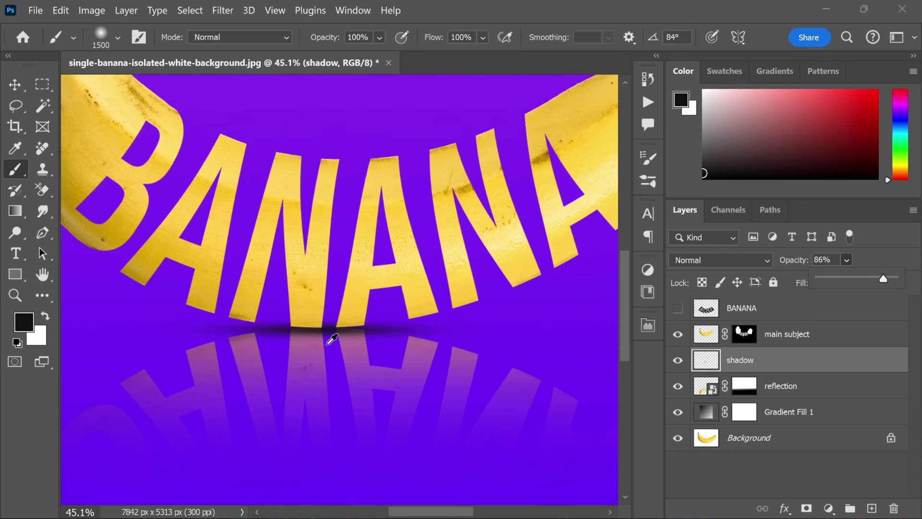
Scale the main subject, shadow and reflection layers together to about 111.85%.
key("v")
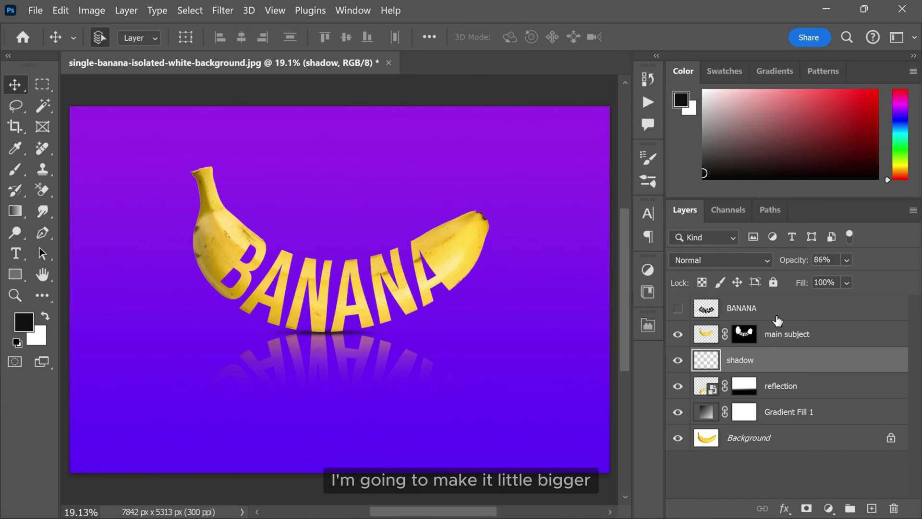
left_click(777, 334, "shift")
key("ctrl+t")
left_click_drag(337, 158, 349, 214)
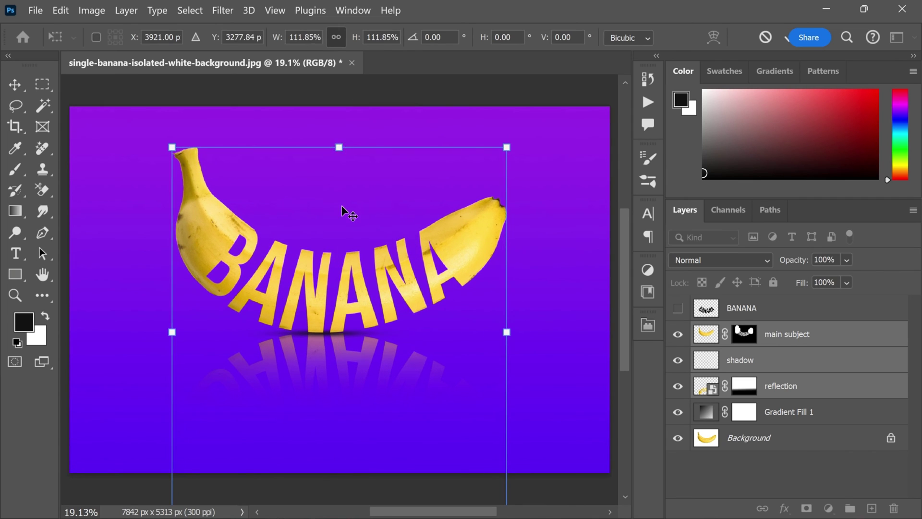
key("Return")
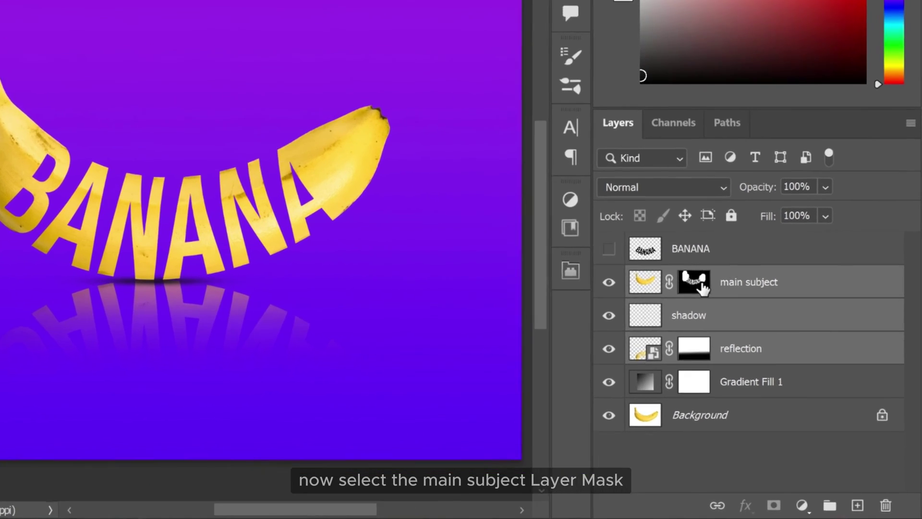
Drag a downward gradient on the main subject mask to fade the letters' base, lowering the midpoint.
left_click(743, 333)
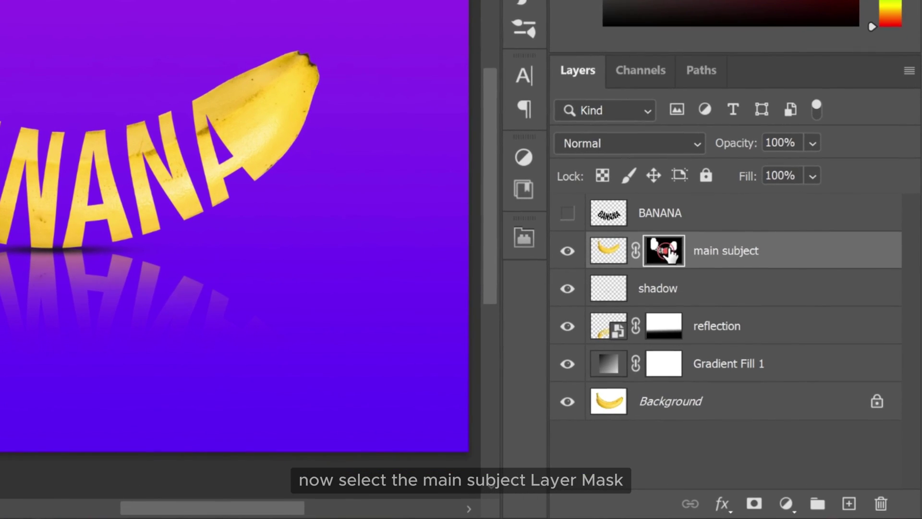
scroll(357, 440, "up", 5)
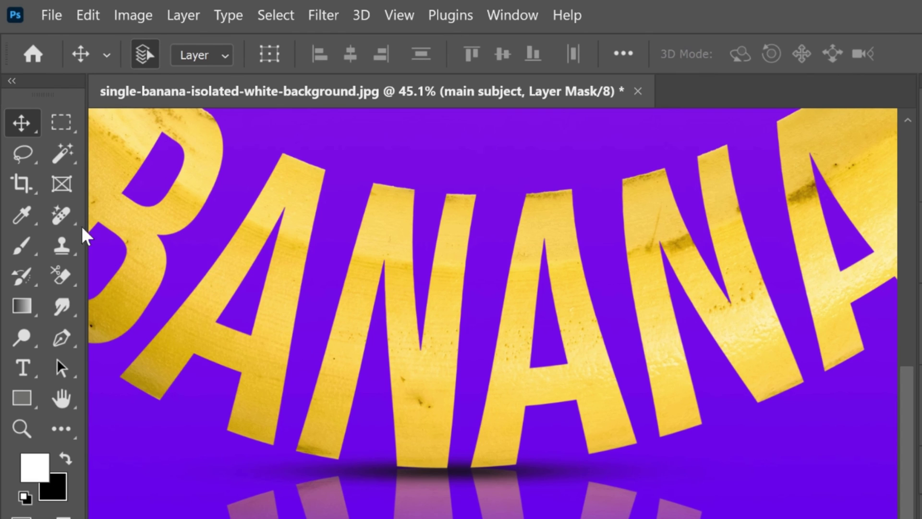
left_click(24, 308)
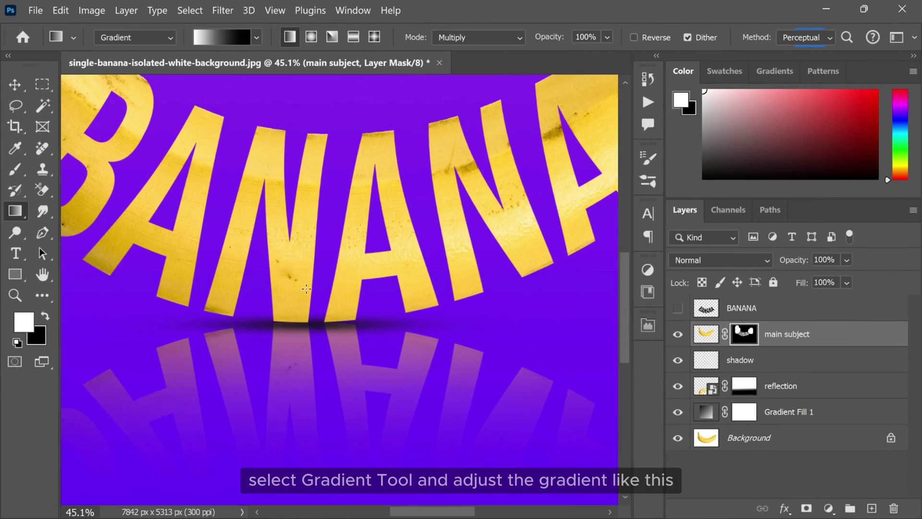
left_click_drag(313, 275, 313, 377)
left_click_drag(308, 316, 308, 336)
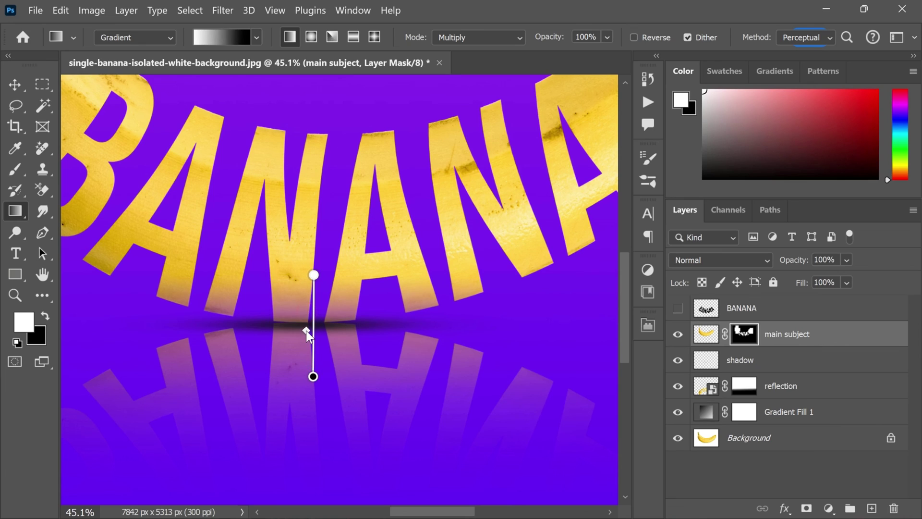
right_click(351, 299)
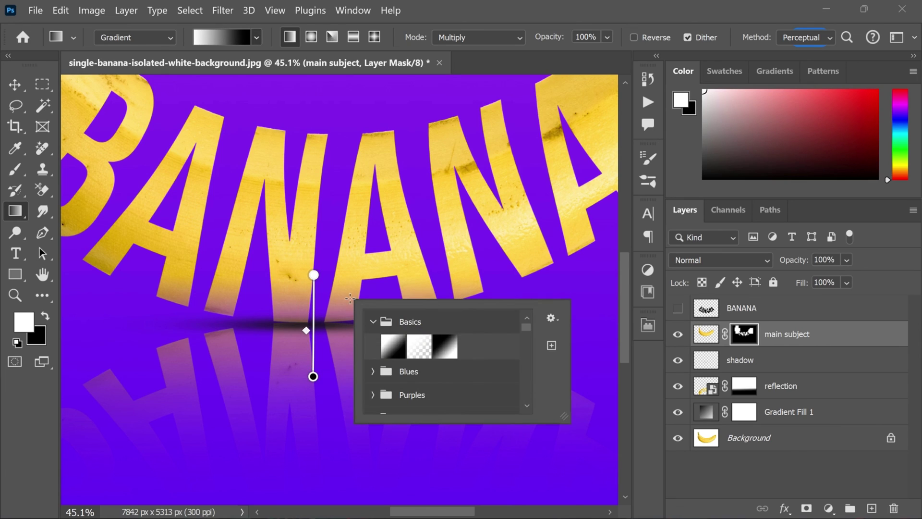
scroll(441, 365, "down", 1)
left_click(352, 283)
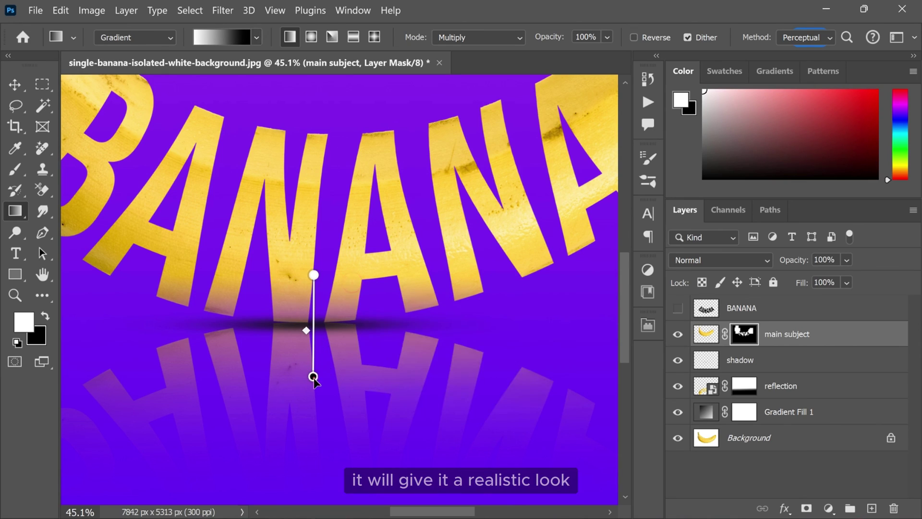
key("v")
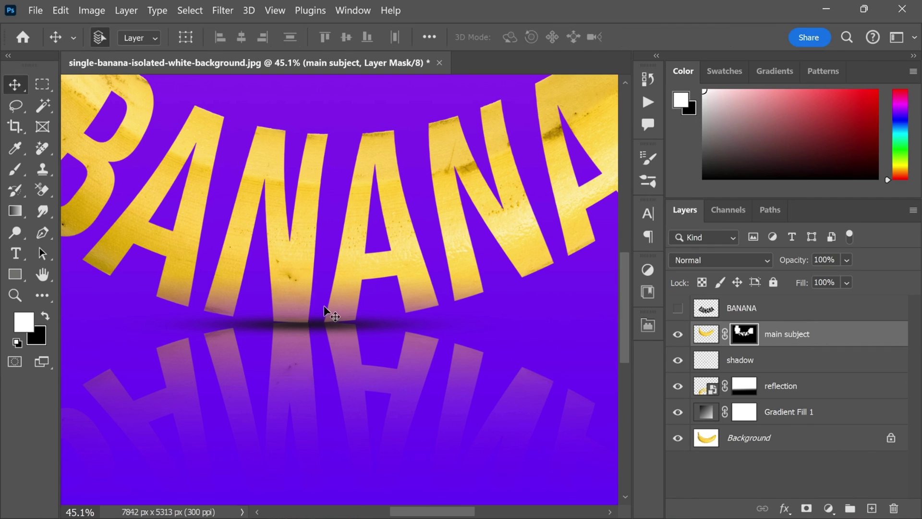
scroll(354, 298, "down", 2)
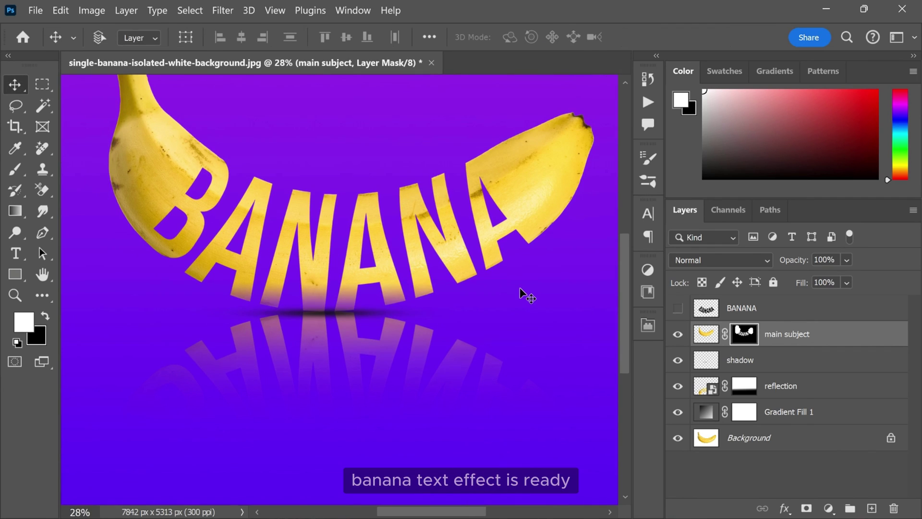
key("ctrl+2")
key("x")
key("ctrl+backslash")
key("x")
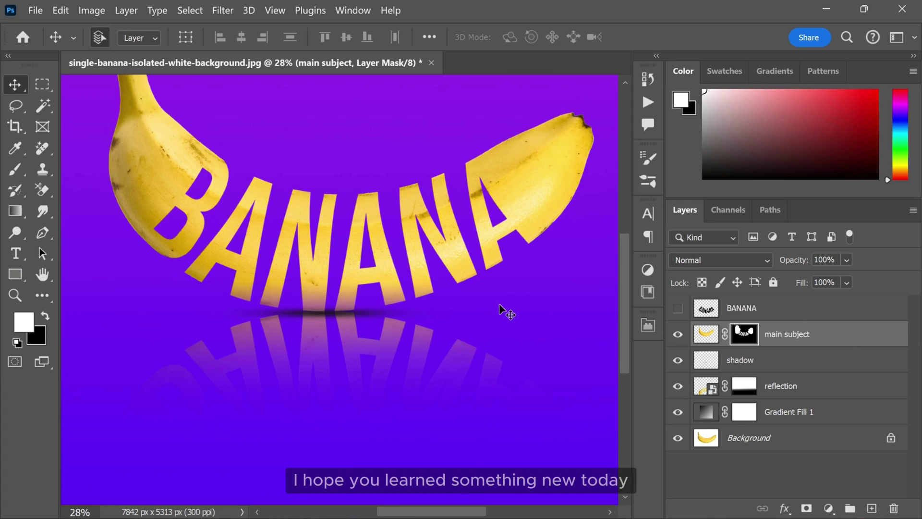
scroll(397, 300, "down", 2)
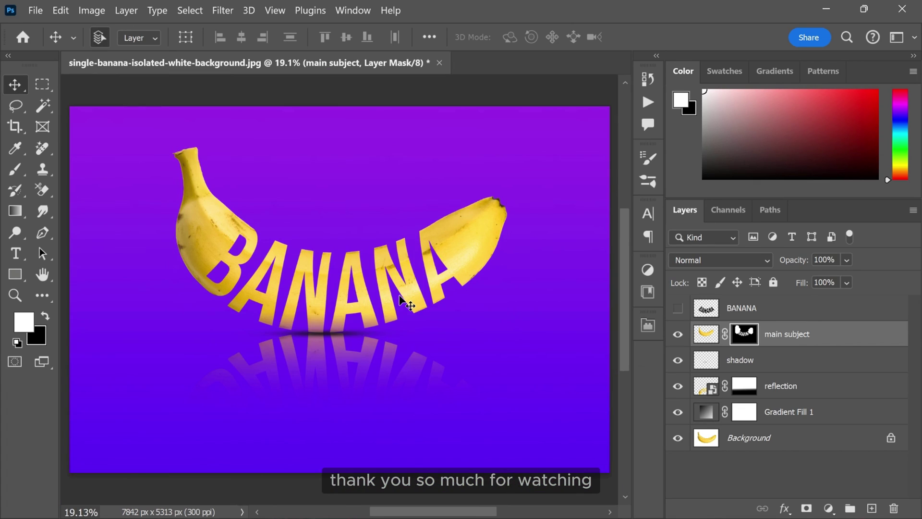